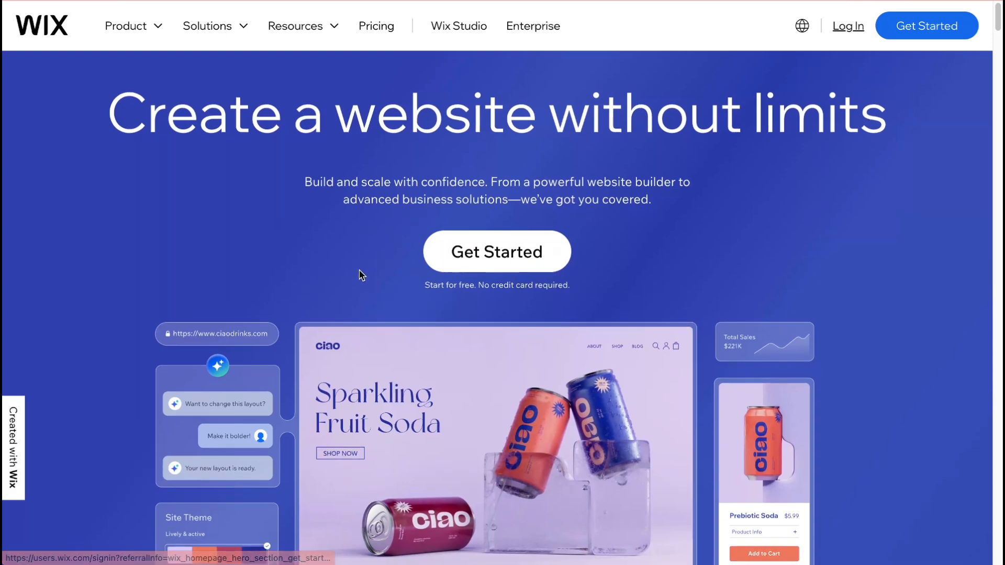
pyautogui.scroll(-2, 361, 273)
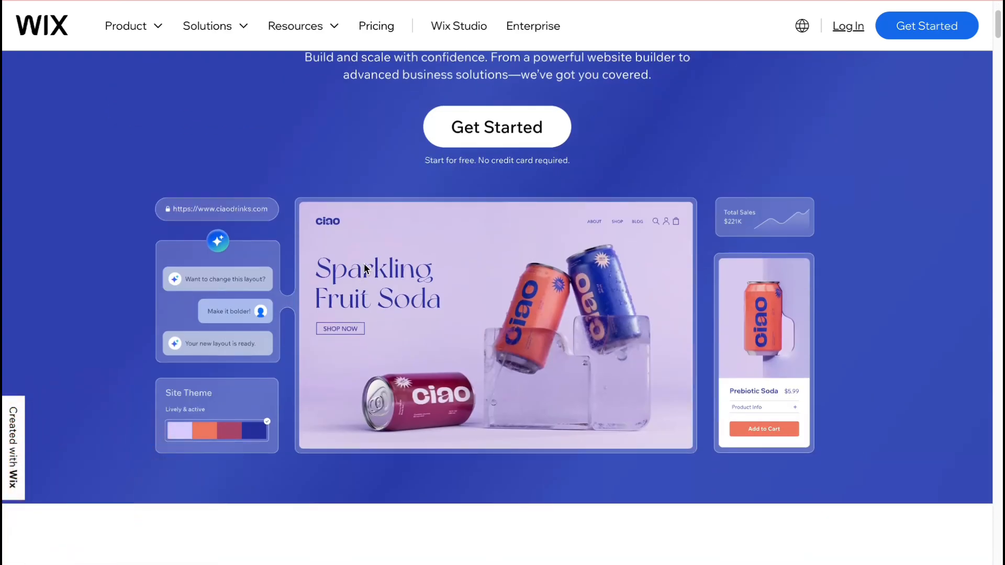
pyautogui.scroll(-2, 365, 268)
pyautogui.scroll(-8, 364, 268)
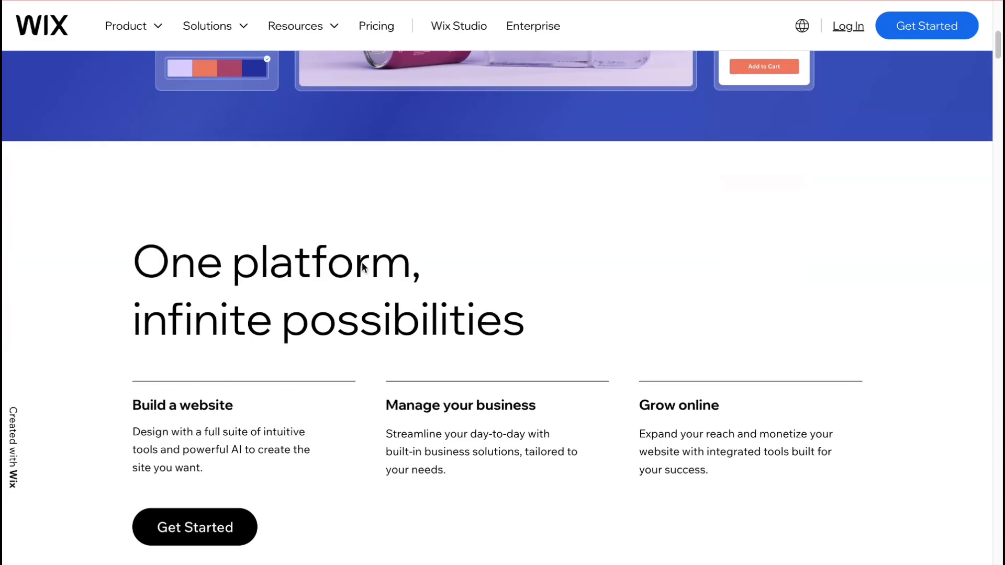
pyautogui.scroll(-3, 362, 261)
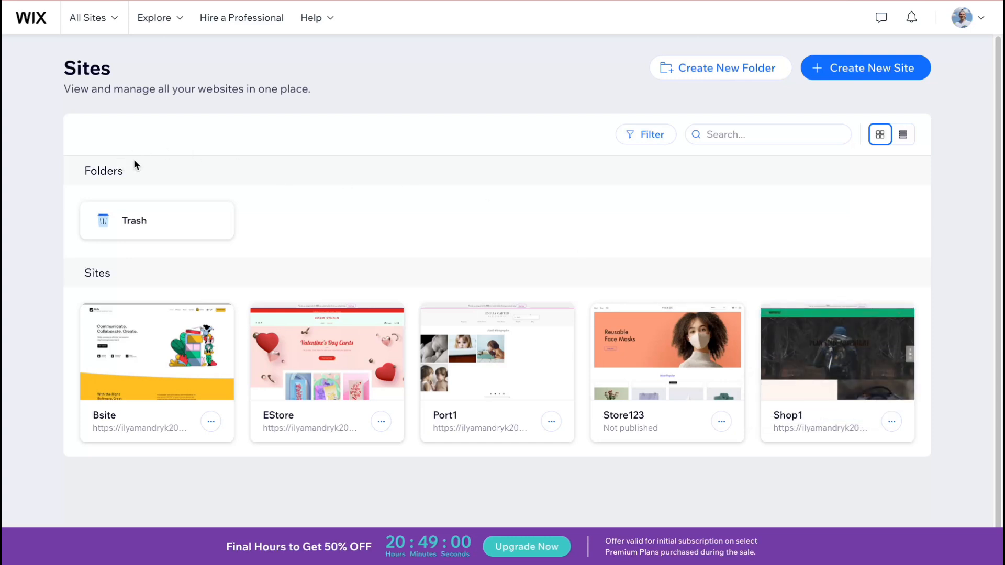
pyautogui.click(211, 420)
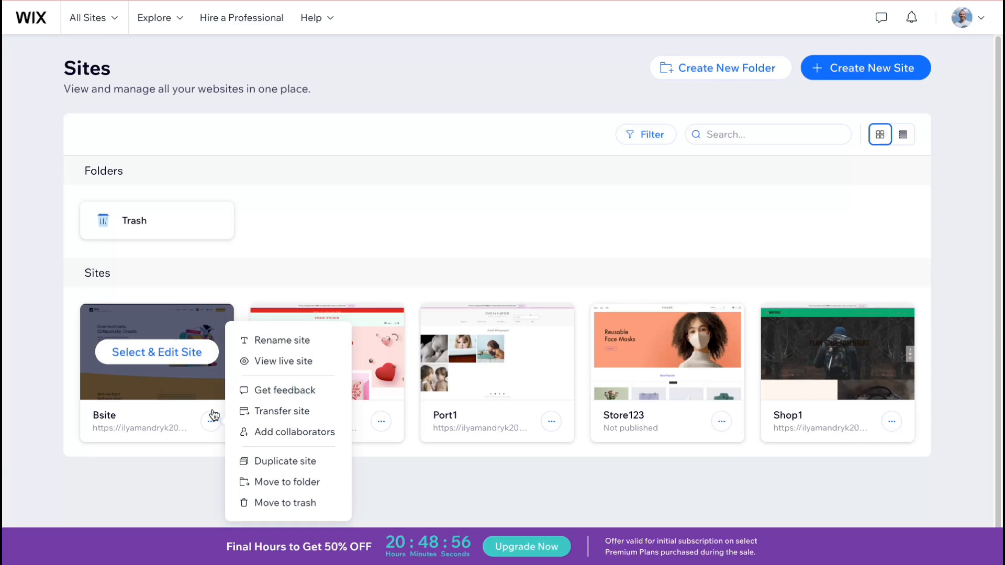
pyautogui.click(910, 214)
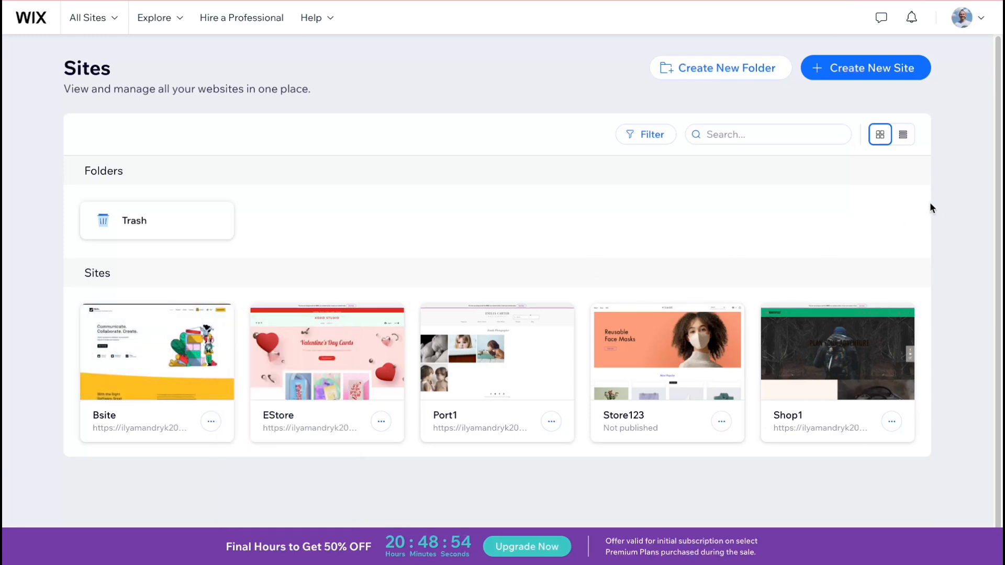
# Start a new site without the AI chat and choose Event as its website type.
pyautogui.click(871, 74)
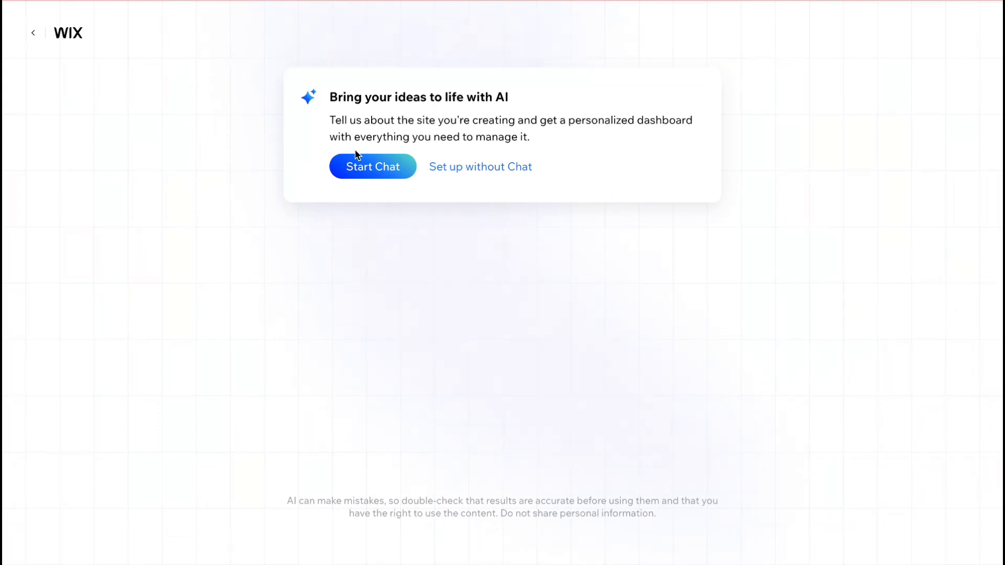
pyautogui.click(500, 167)
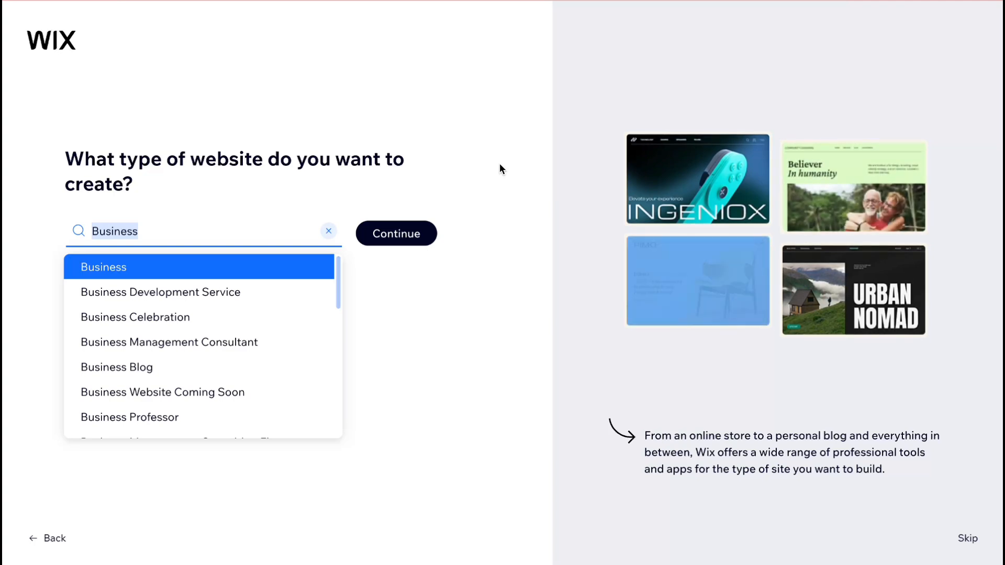
pyautogui.write('ev')
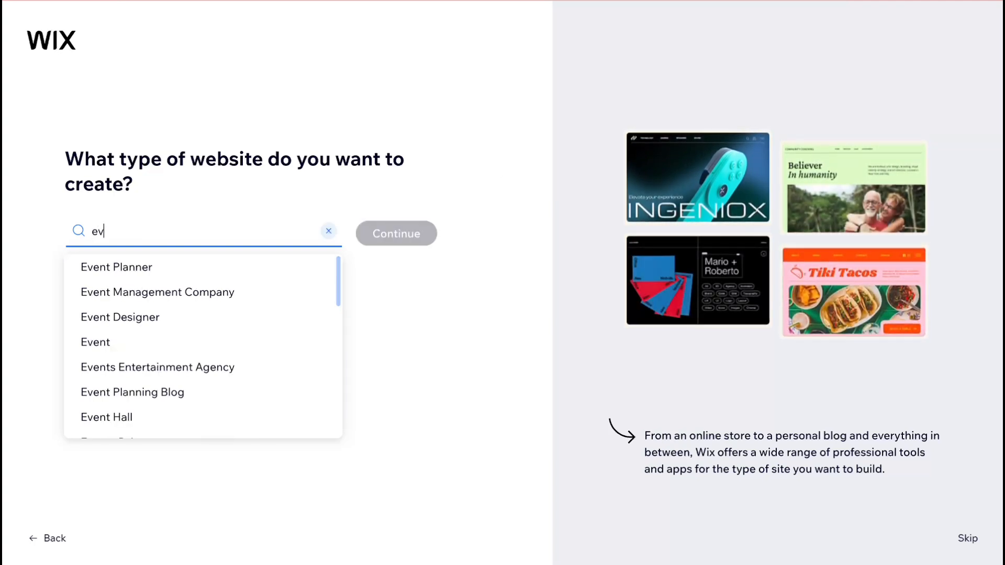
pyautogui.write('ent we')
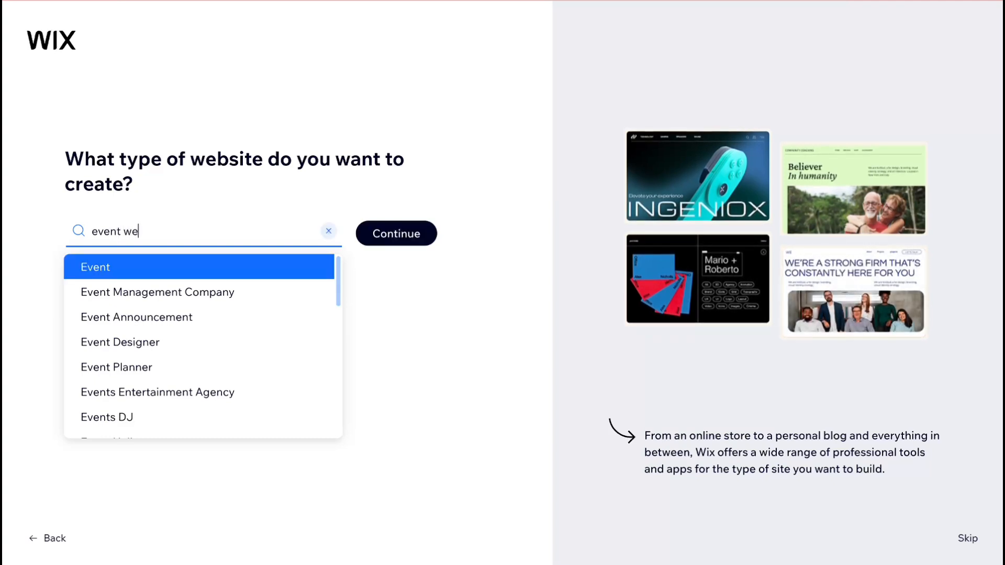
pyautogui.press('BackSpace')
pyautogui.press('BackSpace')
pyautogui.press('BackSpace')
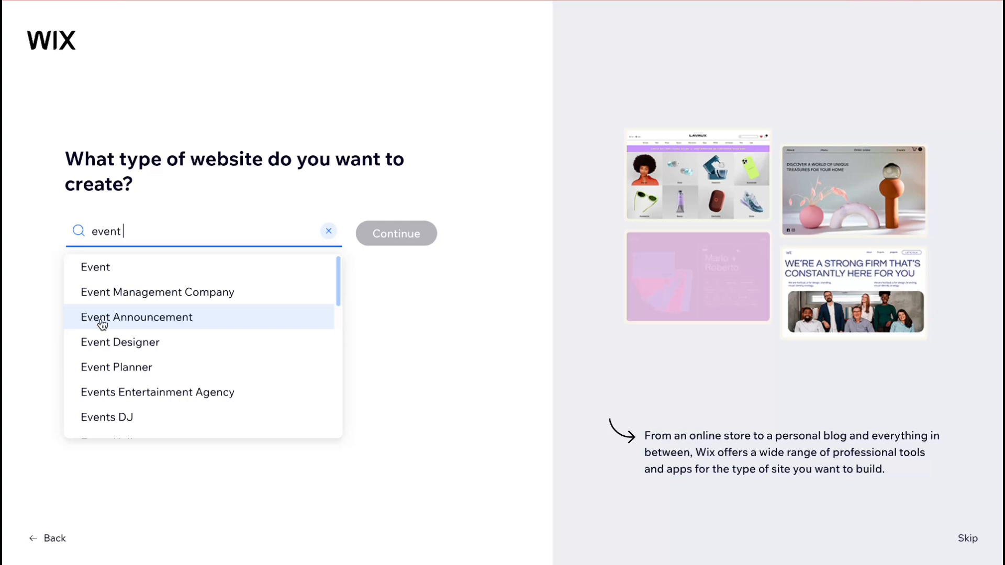
pyautogui.scroll(-2, 140, 314)
pyautogui.scroll(-5, 161, 328)
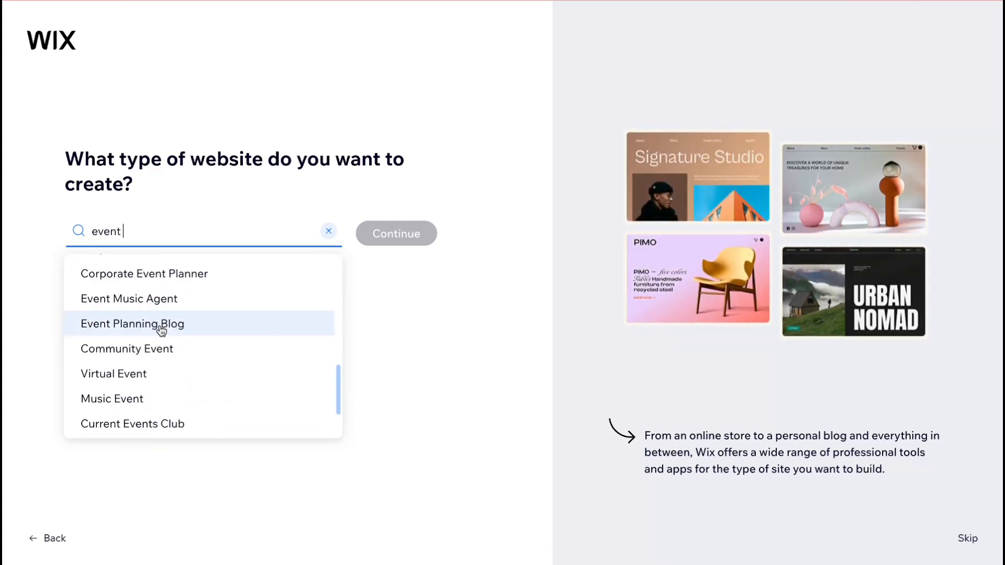
pyautogui.scroll(8, 160, 330)
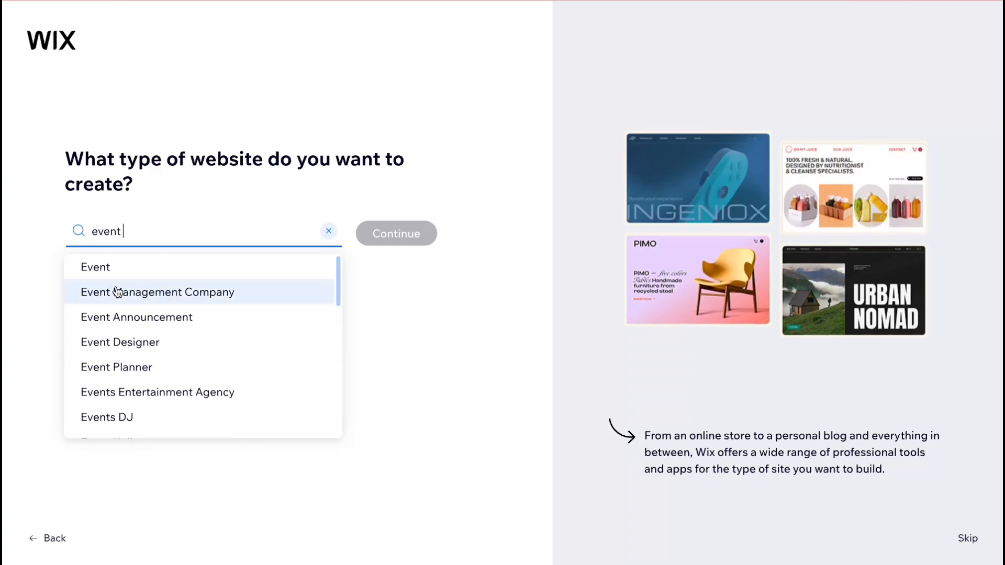
pyautogui.click(119, 270)
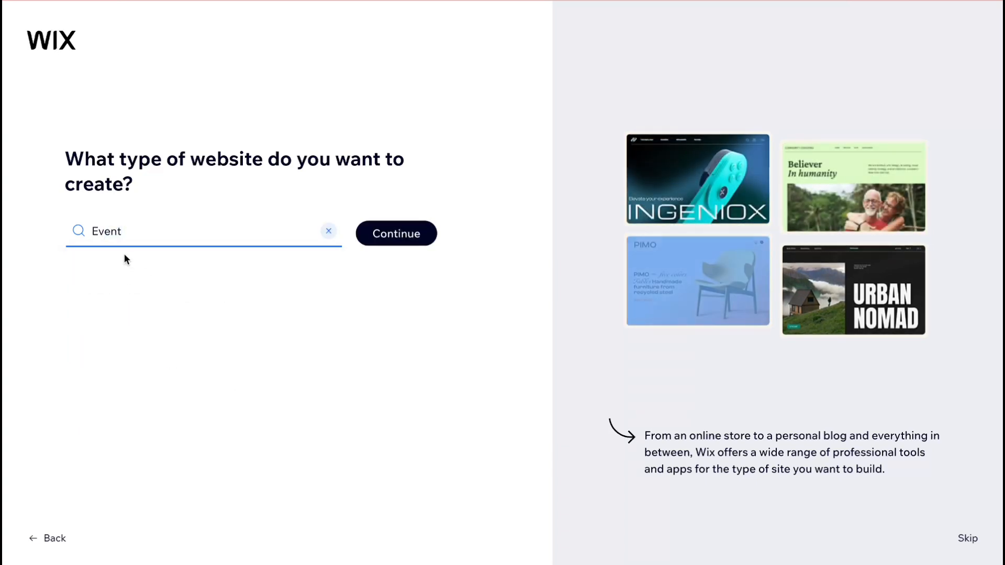
pyautogui.click(397, 235)
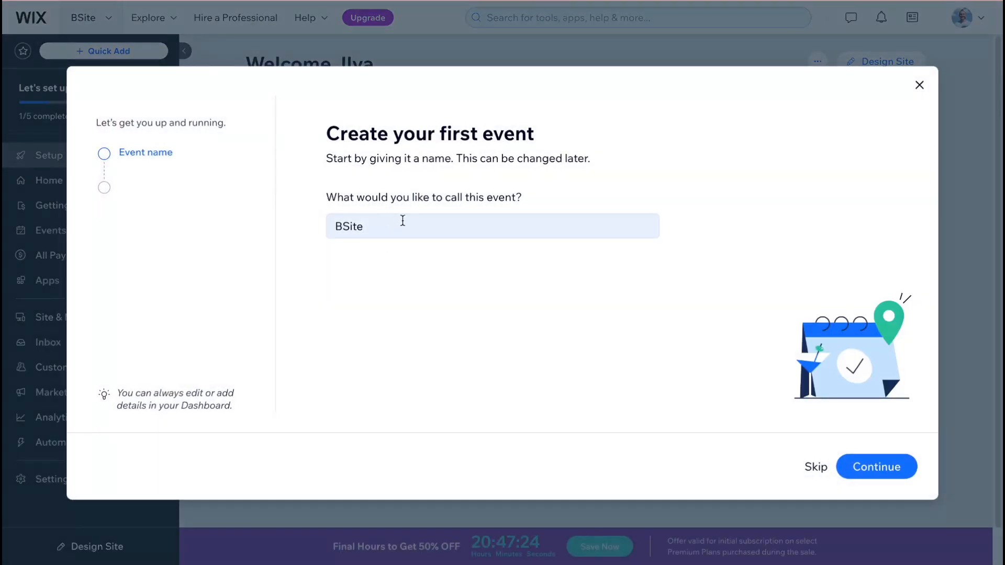
# Name the first event "Event To See" and continue to the event type.
pyautogui.moveTo(403, 223); pyautogui.dragTo(274, 205)
pyautogui.doubleClick(412, 228)
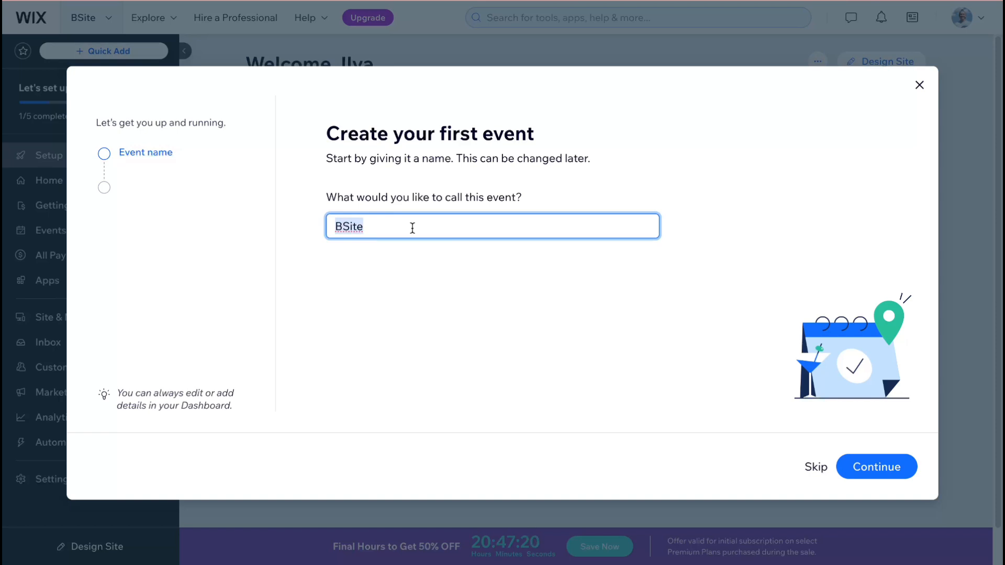
pyautogui.write('Event T')
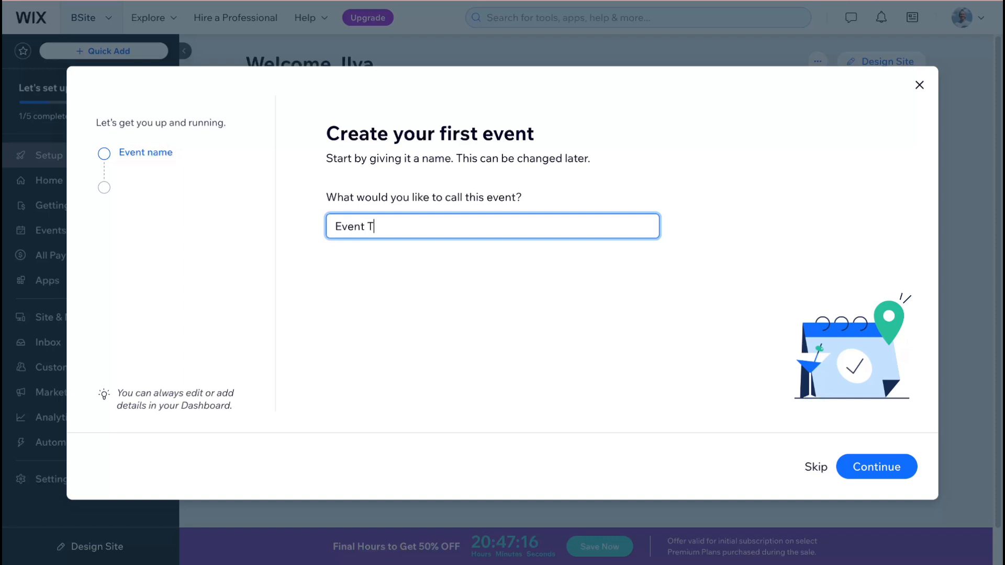
pyautogui.write('o See')
pyautogui.click(875, 466)
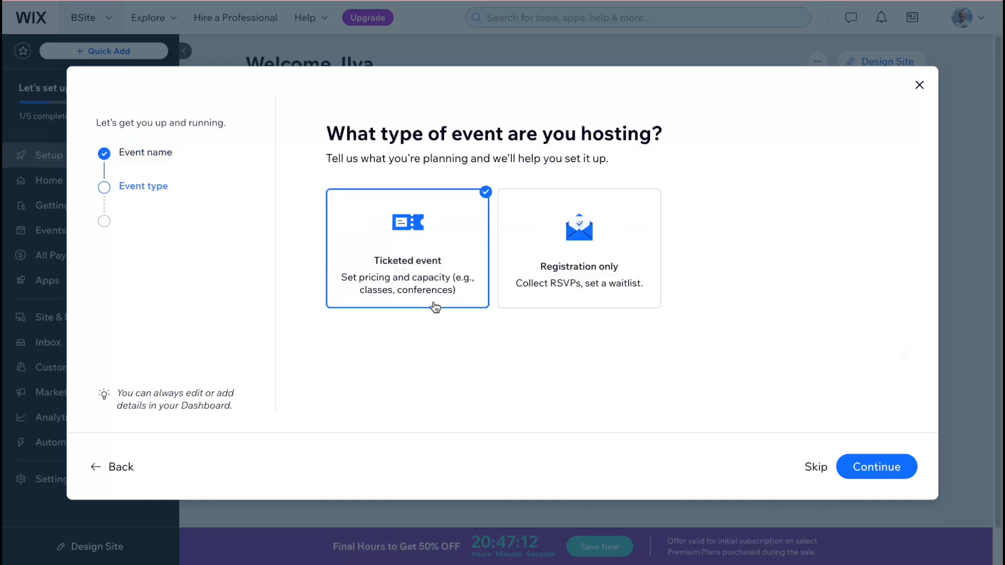
# Accept Ticketed event as the type of event being hosted and continue.
pyautogui.moveTo(319, 136); pyautogui.dragTo(718, 142)
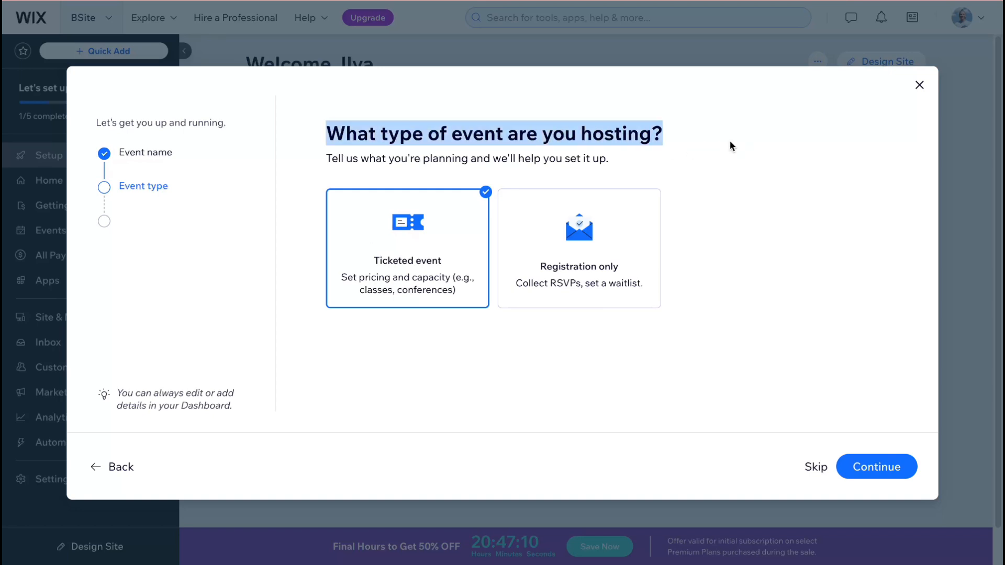
pyautogui.click(730, 142)
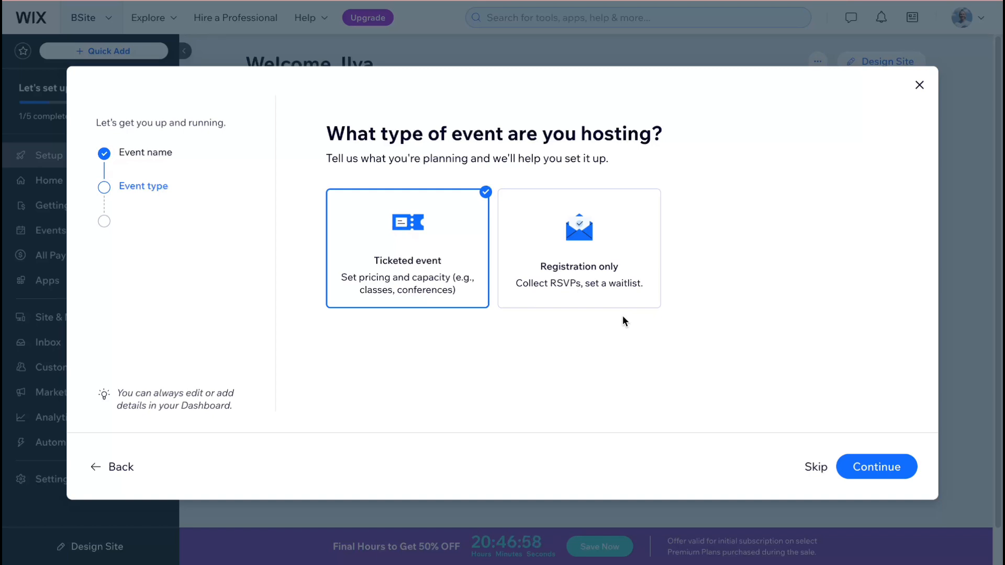
pyautogui.click(893, 473)
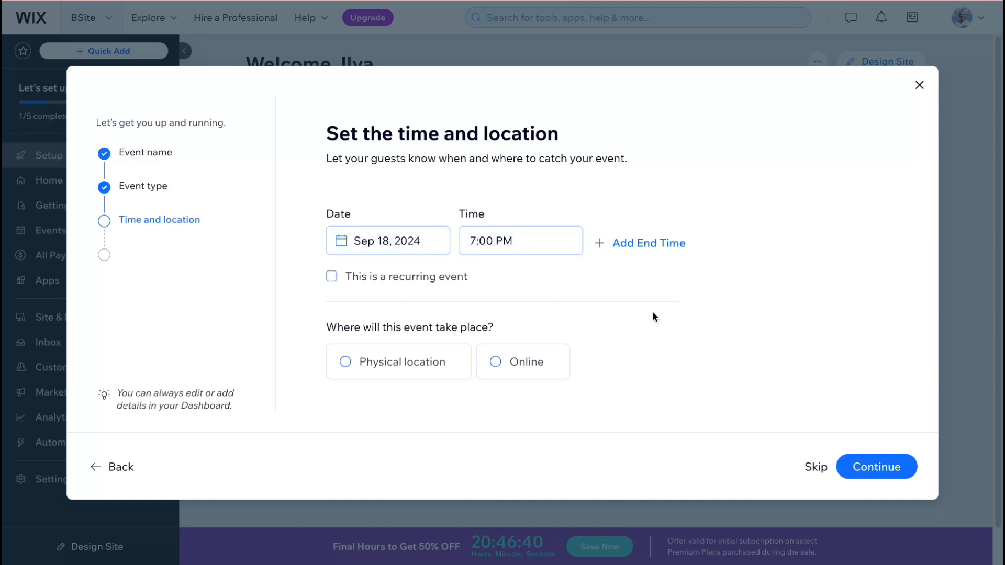
# Set the event to take place online, keeping the suggested date and time, and continue.
pyautogui.moveTo(322, 327); pyautogui.dragTo(576, 340)
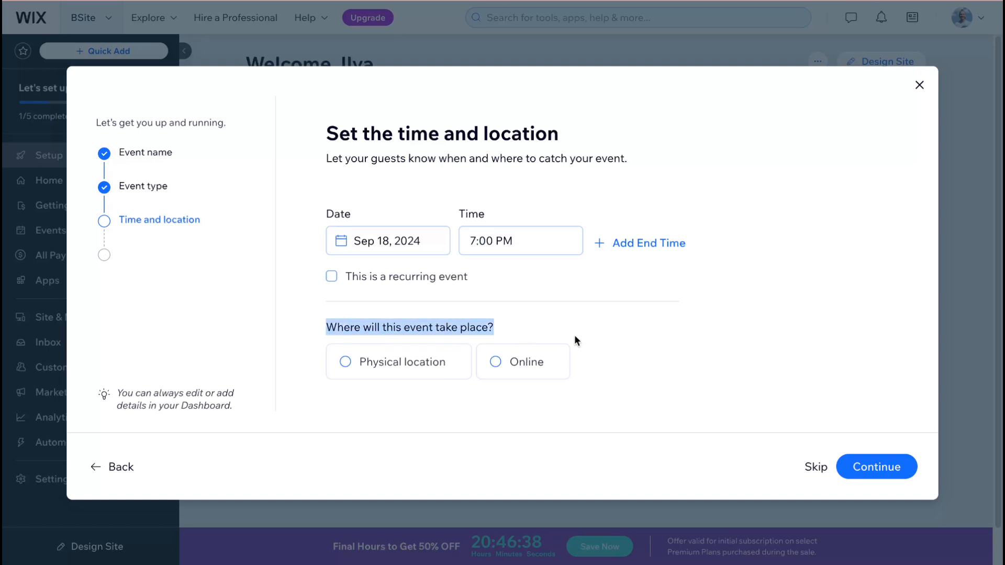
pyautogui.click(606, 328)
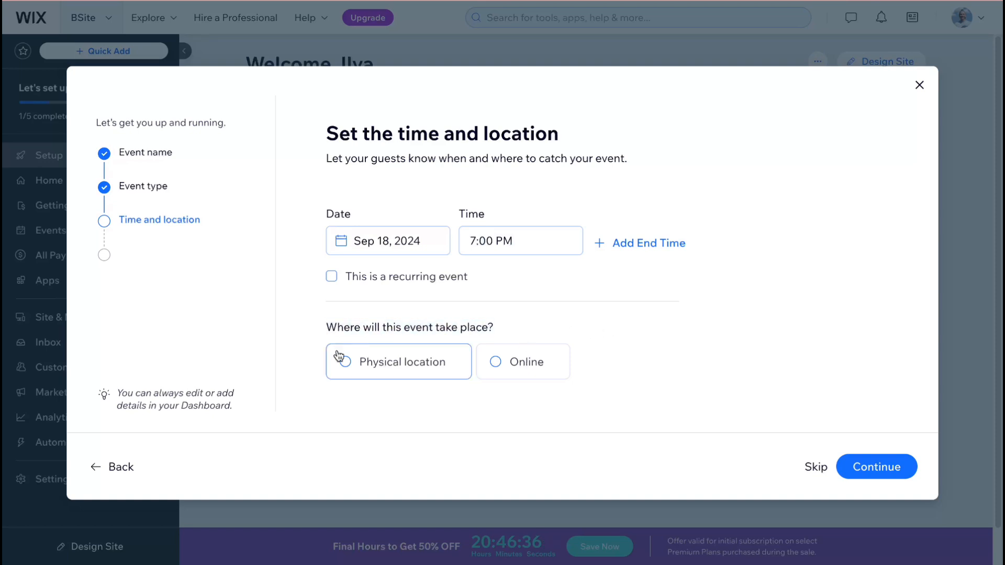
pyautogui.click(498, 370)
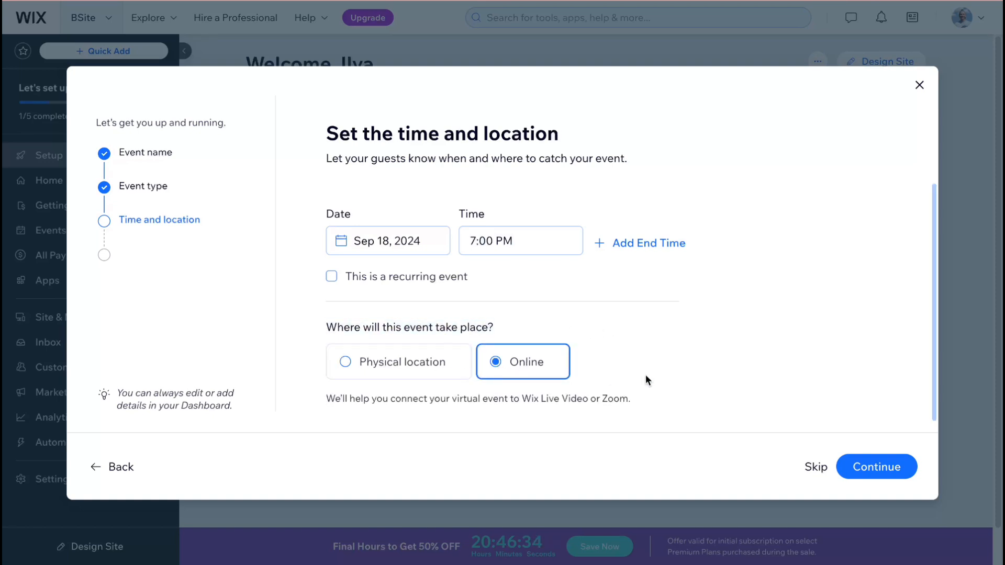
pyautogui.scroll(-1, 646, 376)
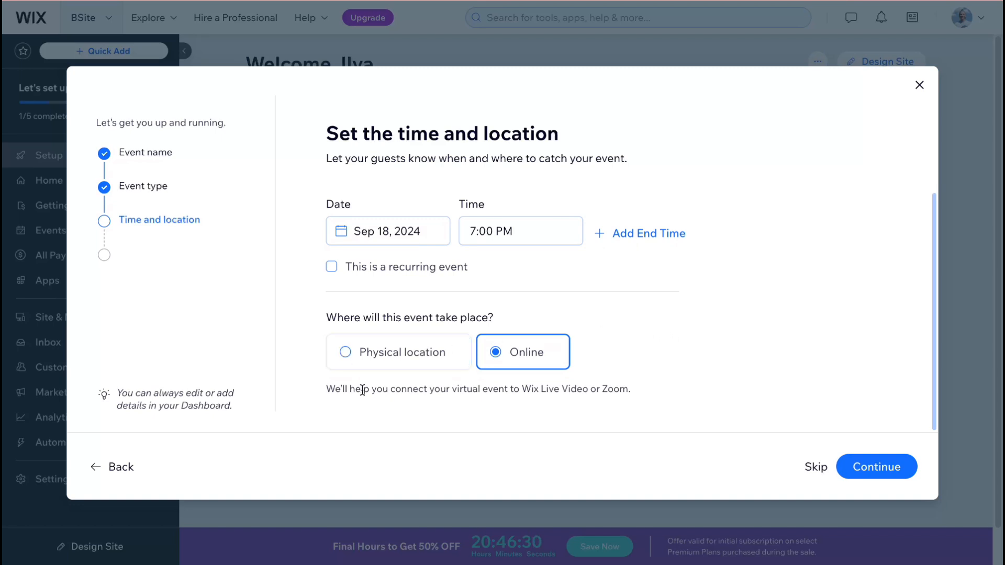
pyautogui.moveTo(326, 392); pyautogui.dragTo(560, 399)
pyautogui.click(696, 380)
pyautogui.click(879, 471)
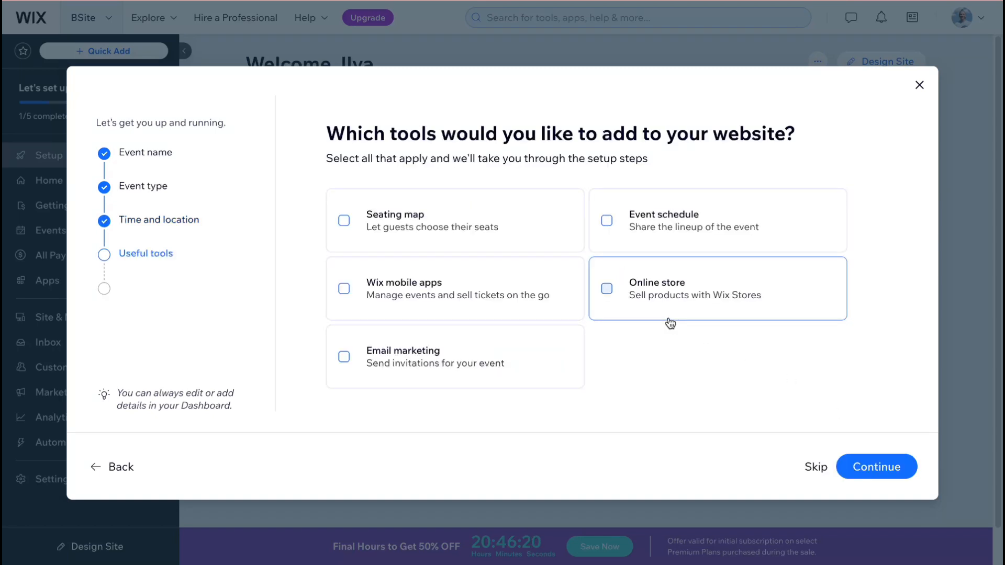
# Add the Email marketing, Online store and Event schedule tools to the website, and finish the setup to reach the dashboard.
pyautogui.moveTo(322, 134); pyautogui.dragTo(825, 143)
pyautogui.click(752, 161)
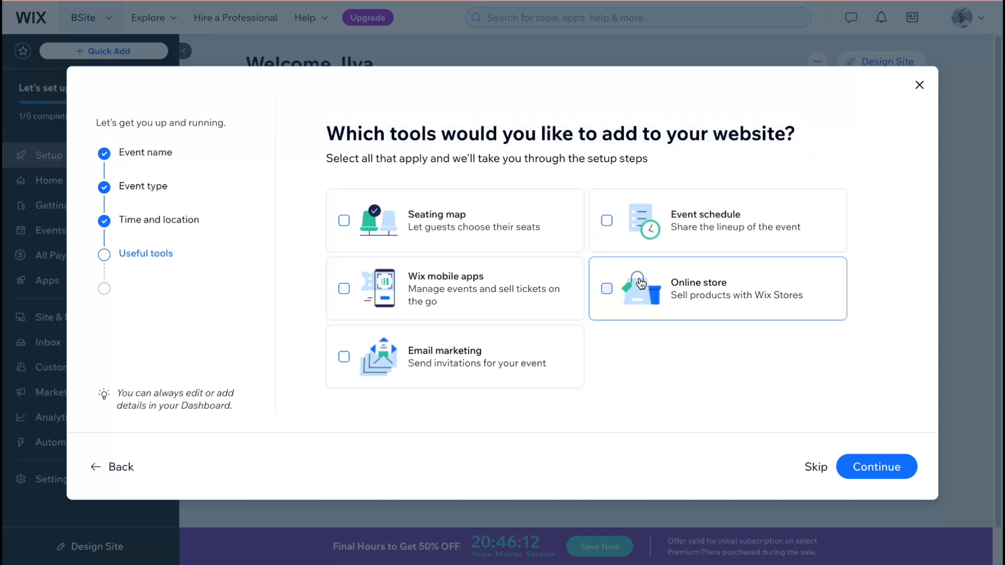
pyautogui.click(345, 360)
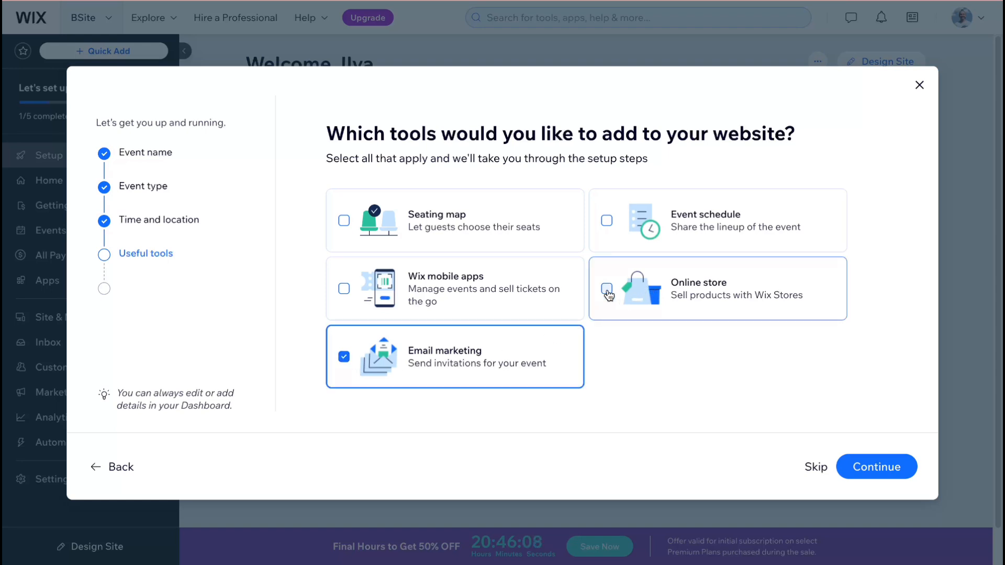
pyautogui.click(607, 291)
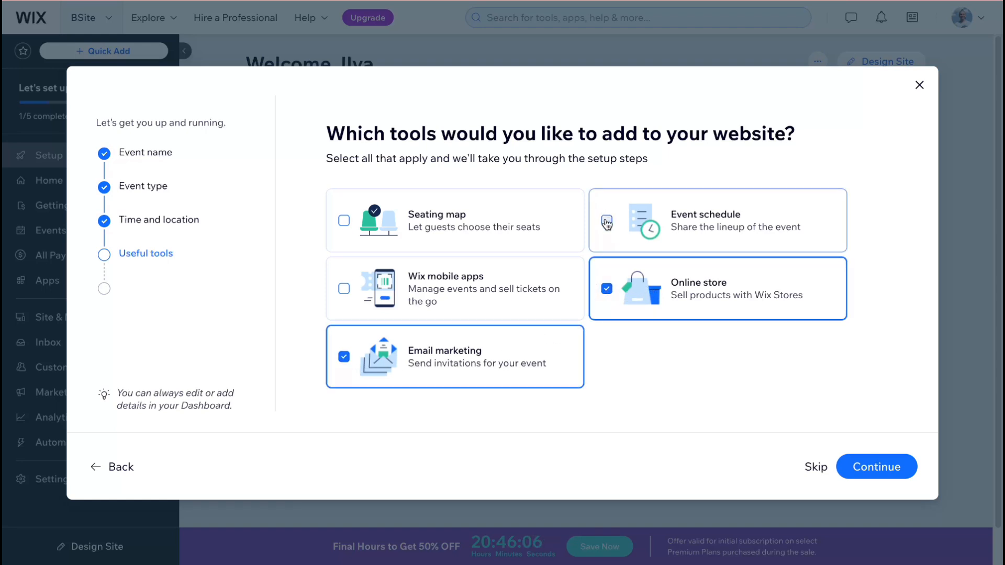
pyautogui.click(607, 222)
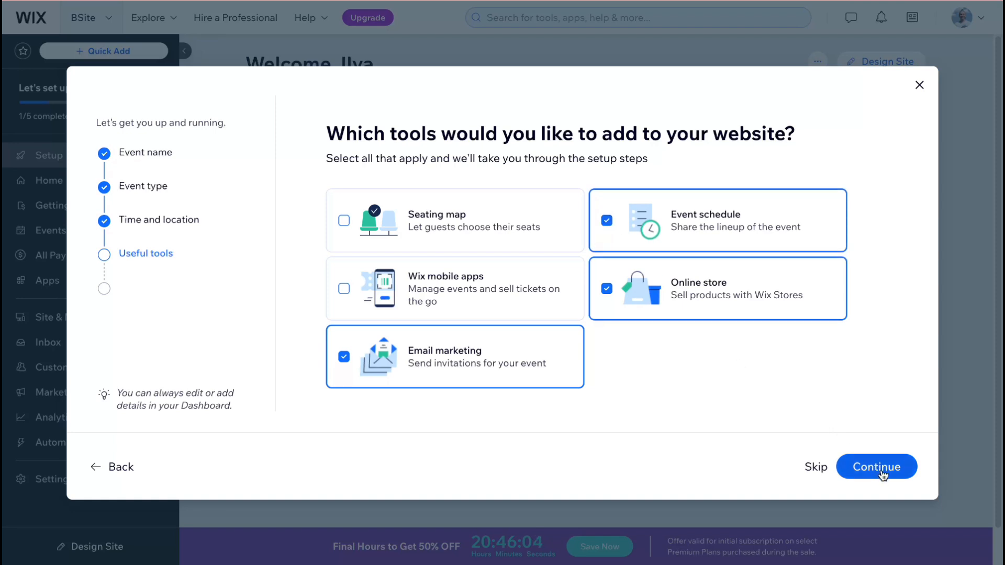
pyautogui.click(883, 473)
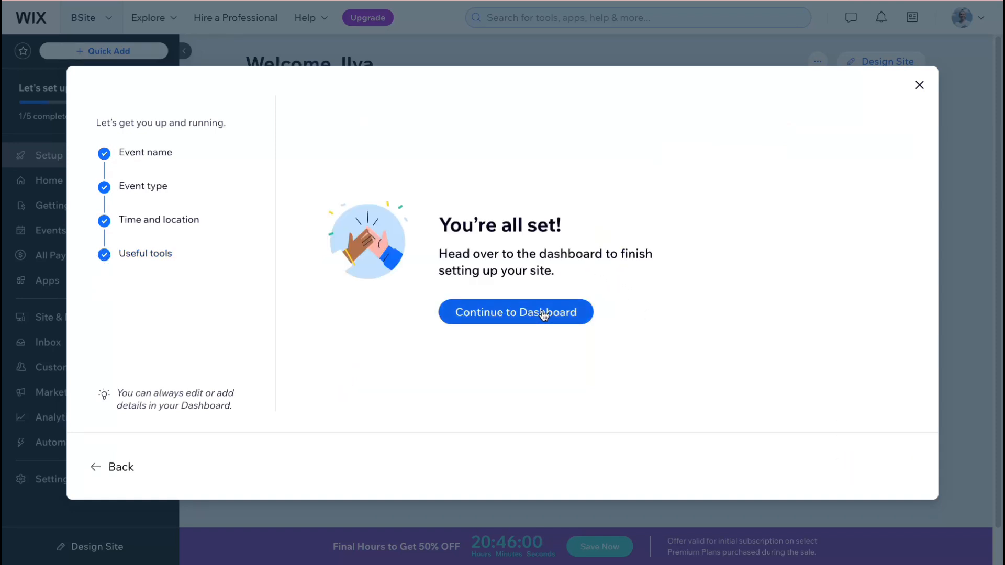
pyautogui.click(545, 314)
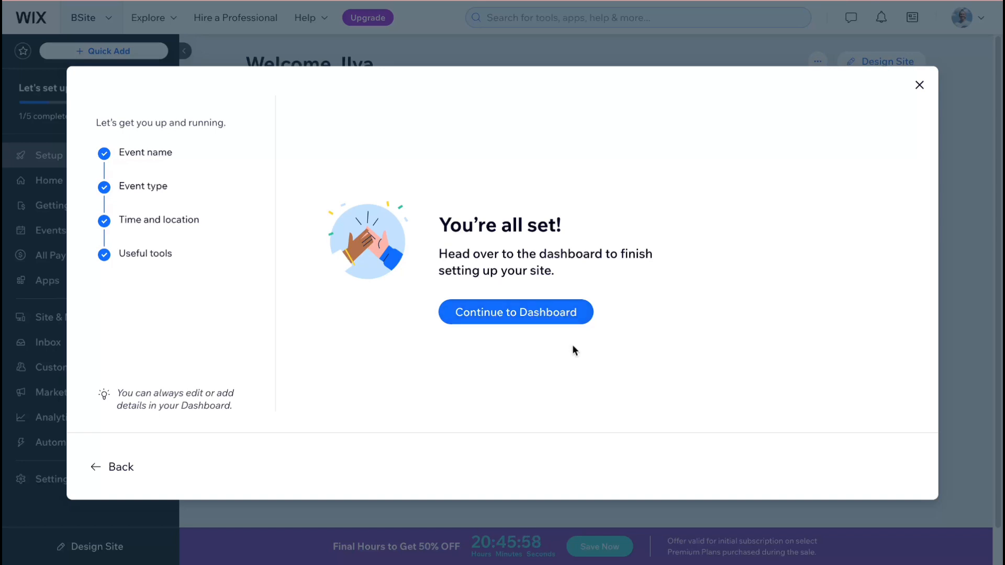
pyautogui.click(526, 314)
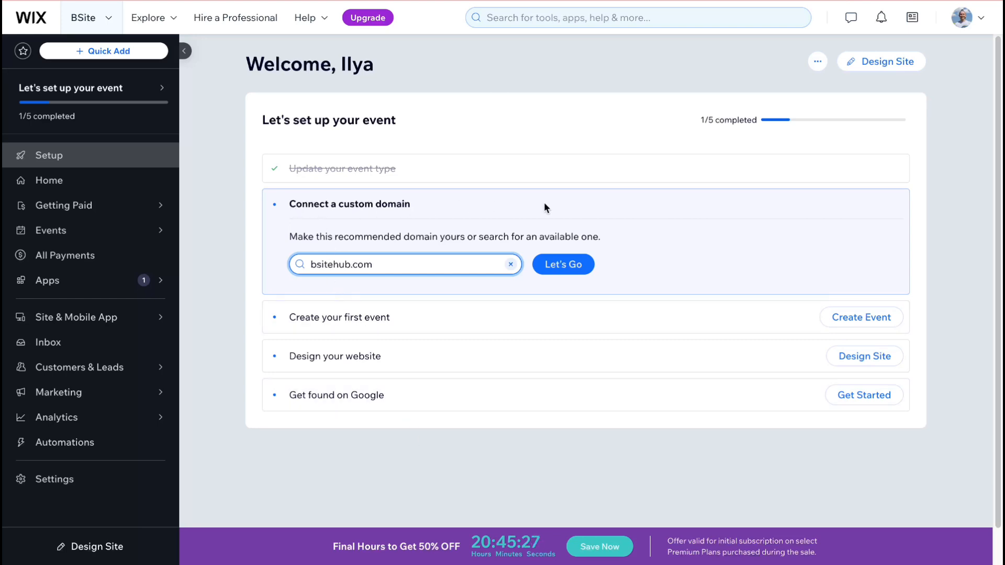
# Check whether the recommended domain bsitehub.com is available and view the offer to claim it.
pyautogui.click(570, 266)
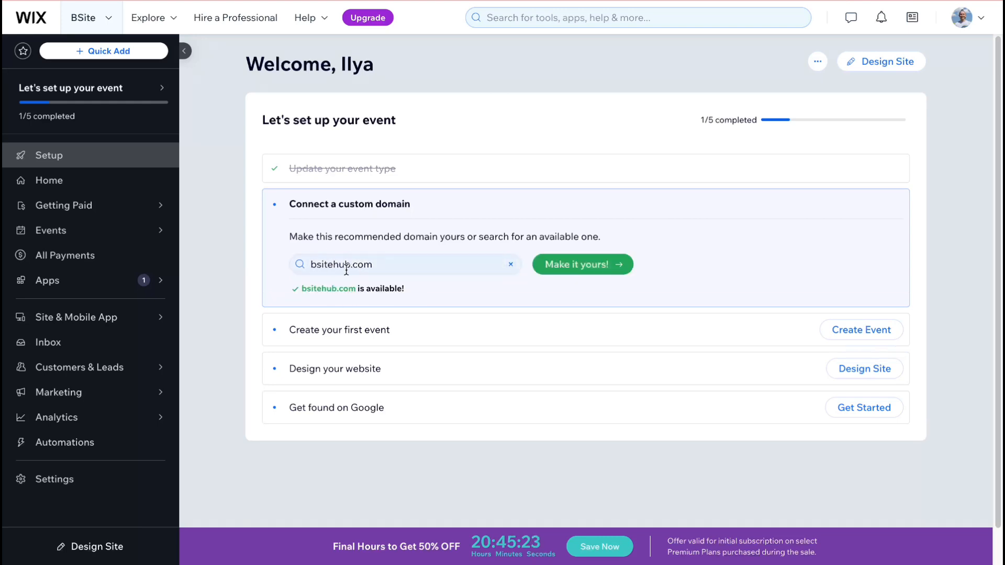
pyautogui.click(579, 266)
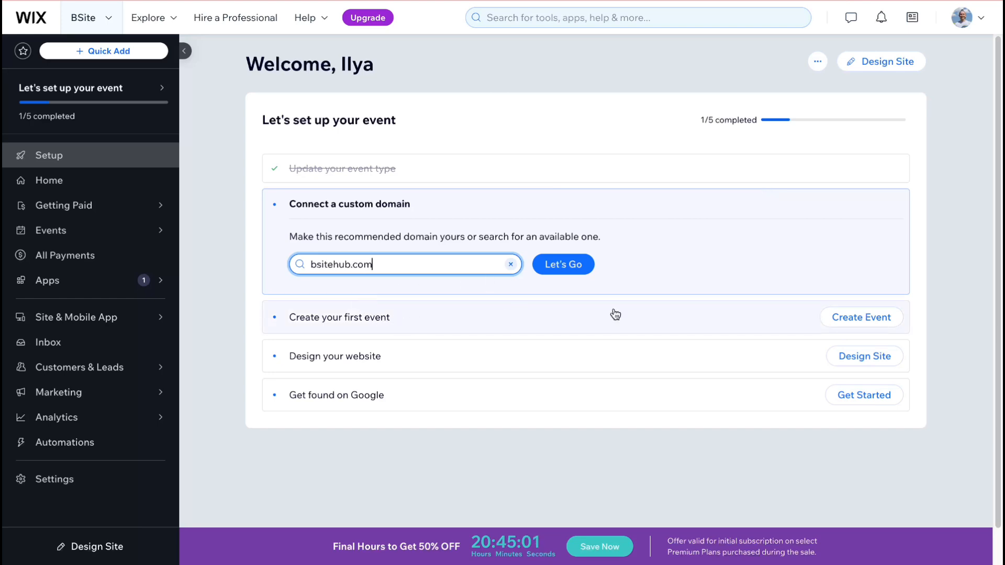
# Start creating the first event and examine the Ticketed event and RSVP event types offered in the form.
pyautogui.click(862, 315)
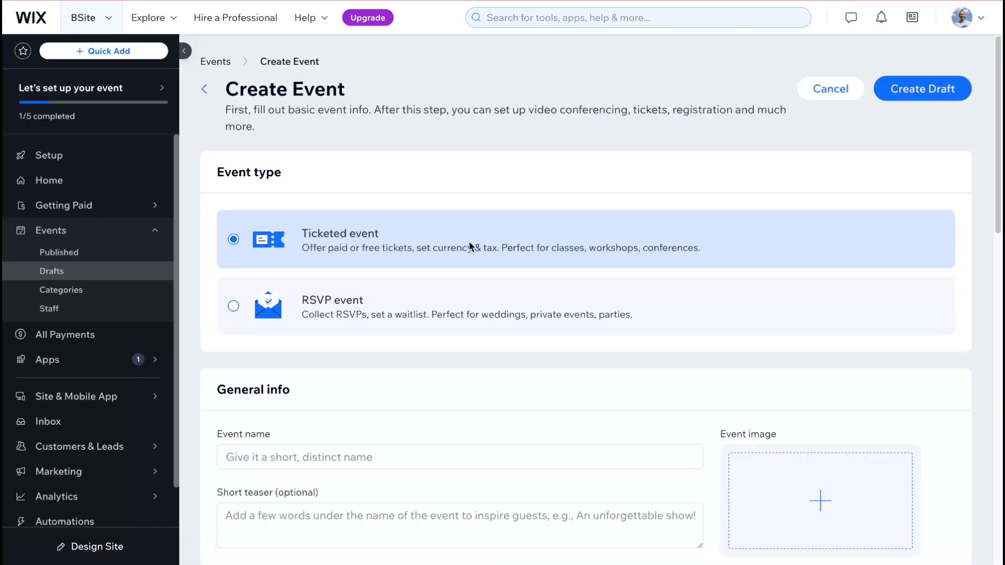
pyautogui.scroll(-3, 469, 245)
pyautogui.scroll(3, 469, 247)
pyautogui.moveTo(225, 170); pyautogui.dragTo(363, 170)
pyautogui.scroll(-1, 364, 170)
pyautogui.click(379, 173)
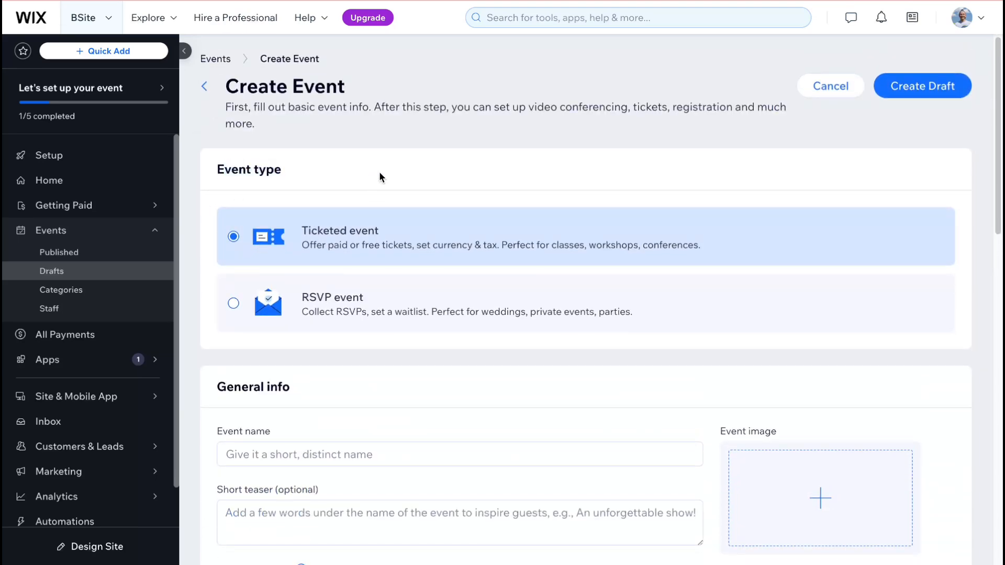
# Review the form's general info, date and time, location and description sections, and cancel the event to return to the setup checklist.
pyautogui.scroll(-3, 382, 189)
pyautogui.scroll(-2, 326, 243)
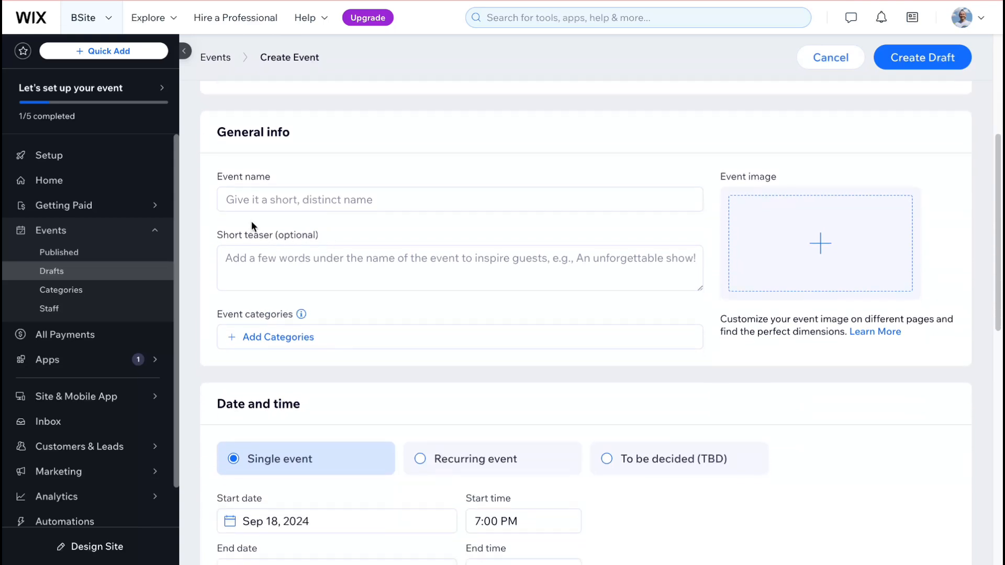
pyautogui.click(459, 206)
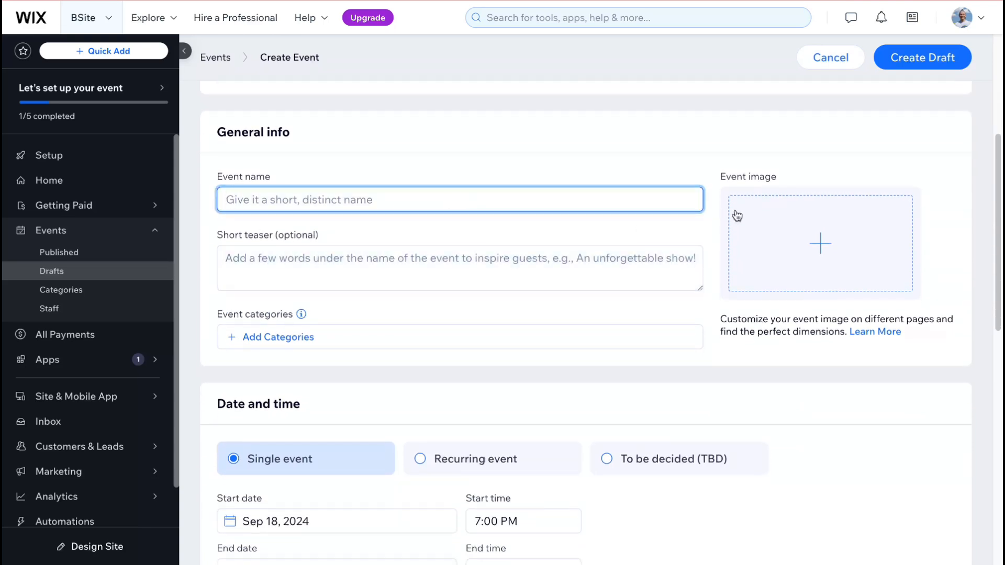
pyautogui.scroll(-5, 489, 213)
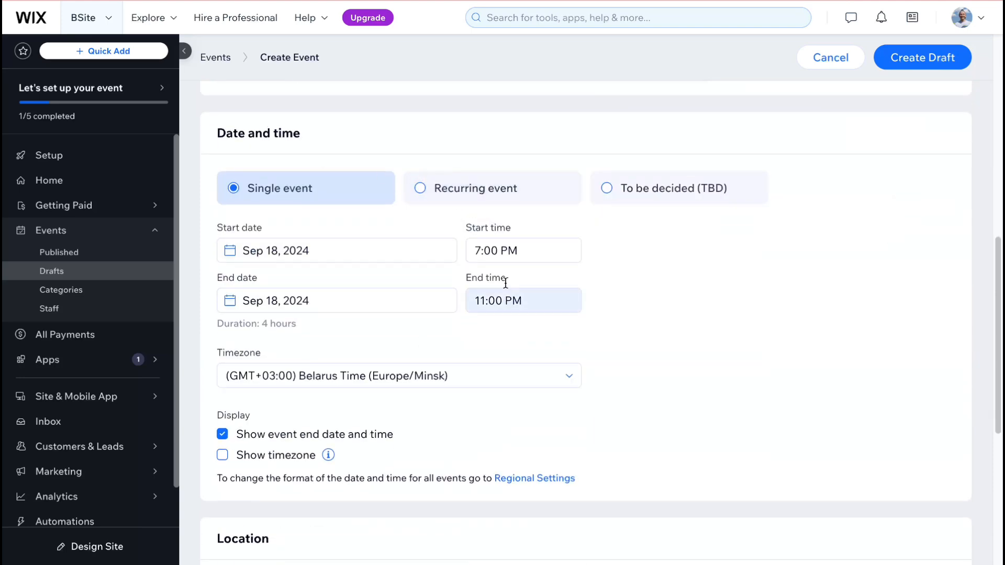
pyautogui.scroll(-5, 501, 361)
pyautogui.scroll(-2, 404, 267)
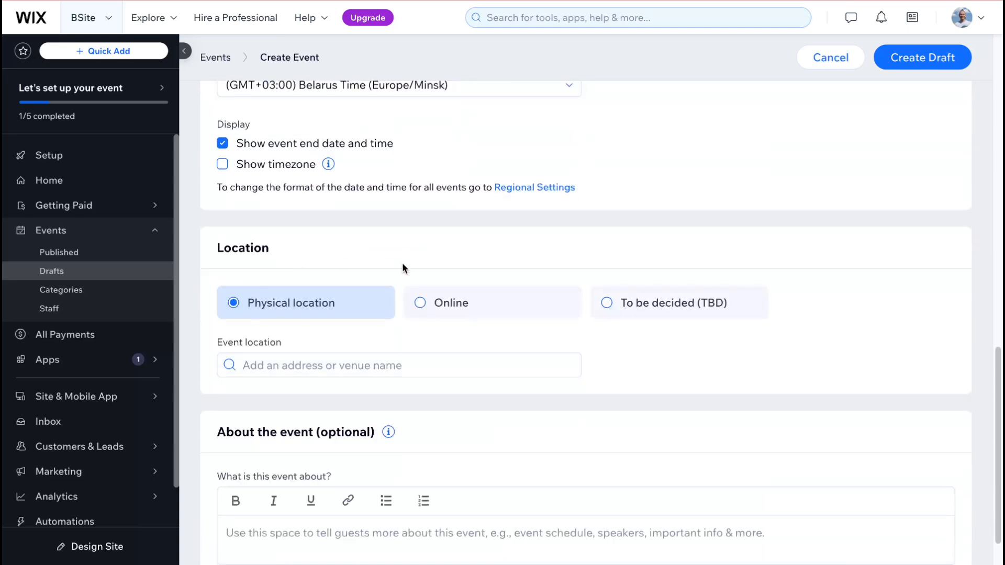
pyautogui.moveTo(219, 390); pyautogui.dragTo(522, 363)
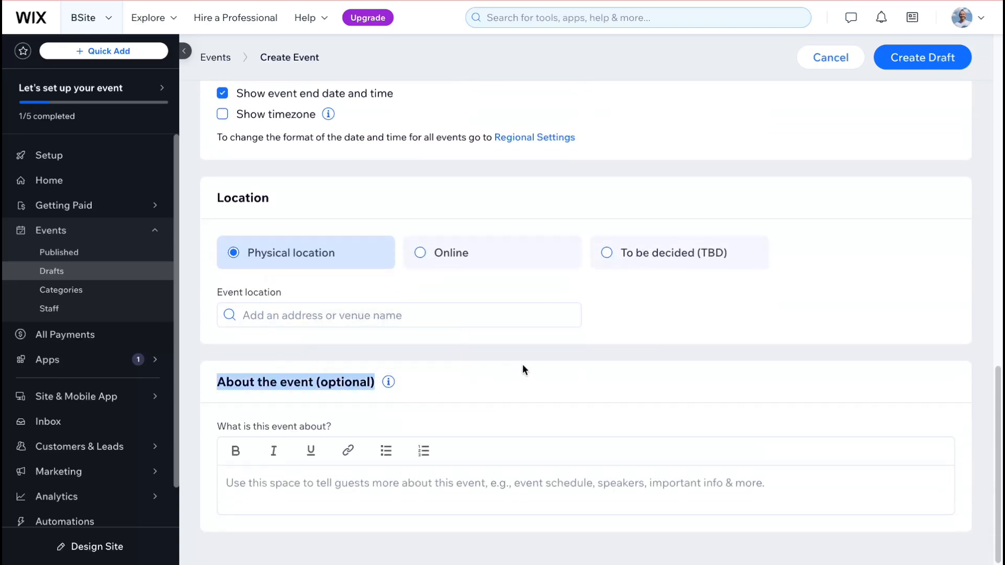
pyautogui.click(537, 367)
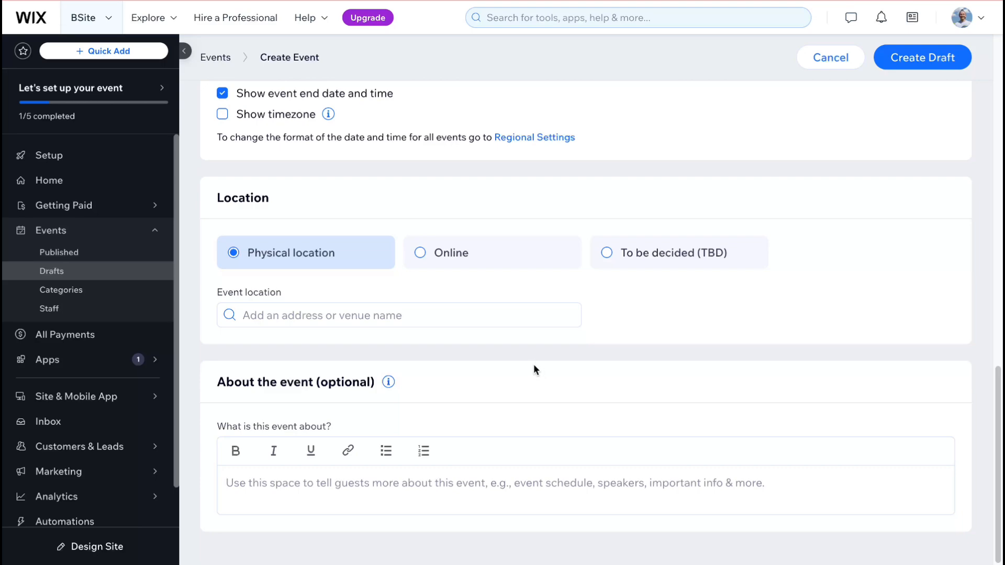
pyautogui.scroll(7, 532, 366)
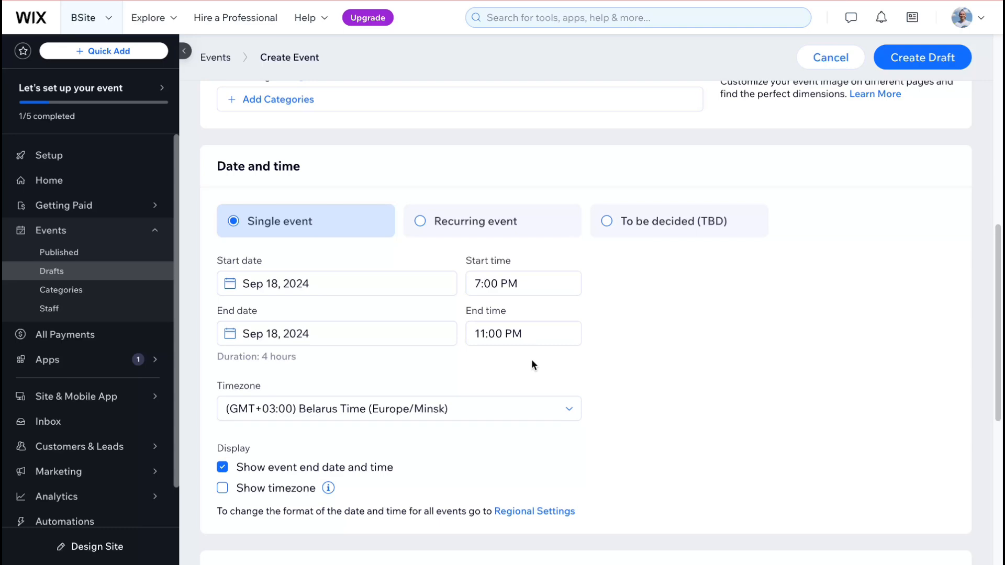
pyautogui.scroll(6, 532, 361)
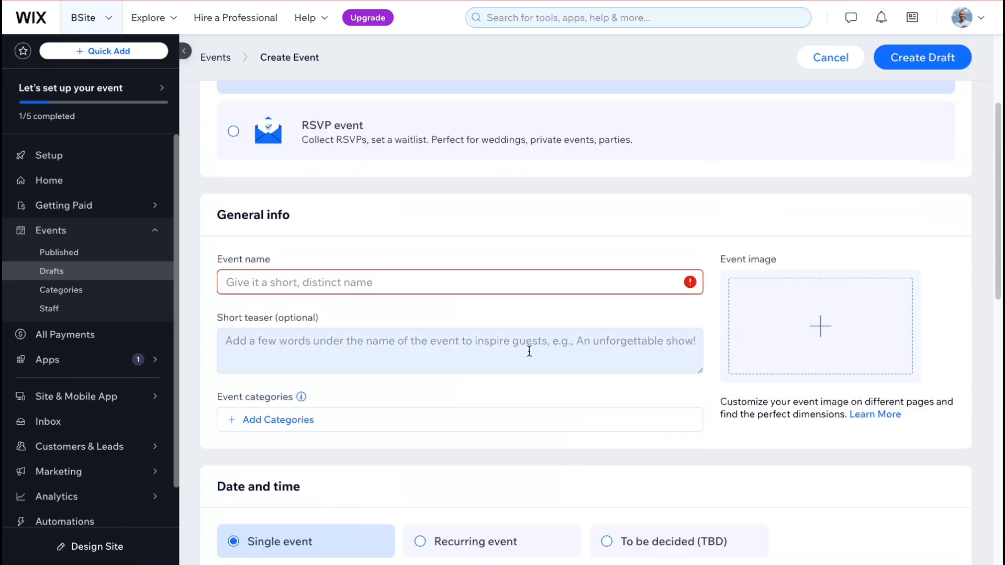
pyautogui.scroll(3, 531, 346)
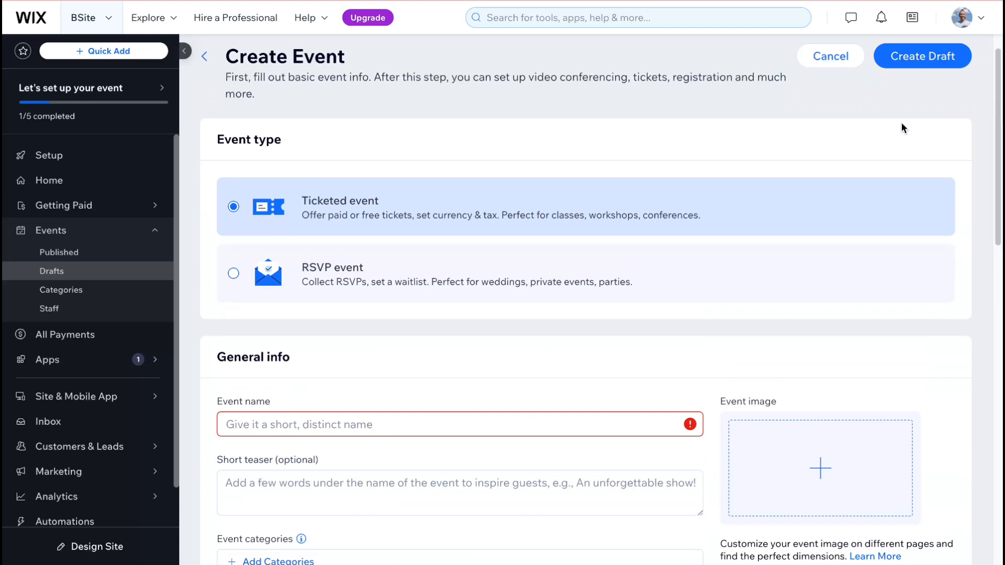
pyautogui.click(837, 63)
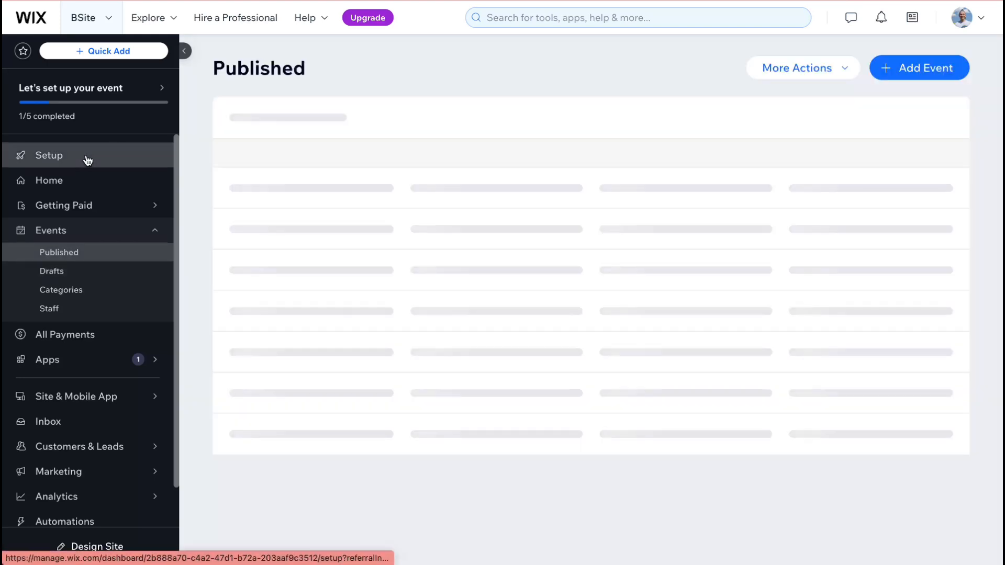
pyautogui.click(94, 159)
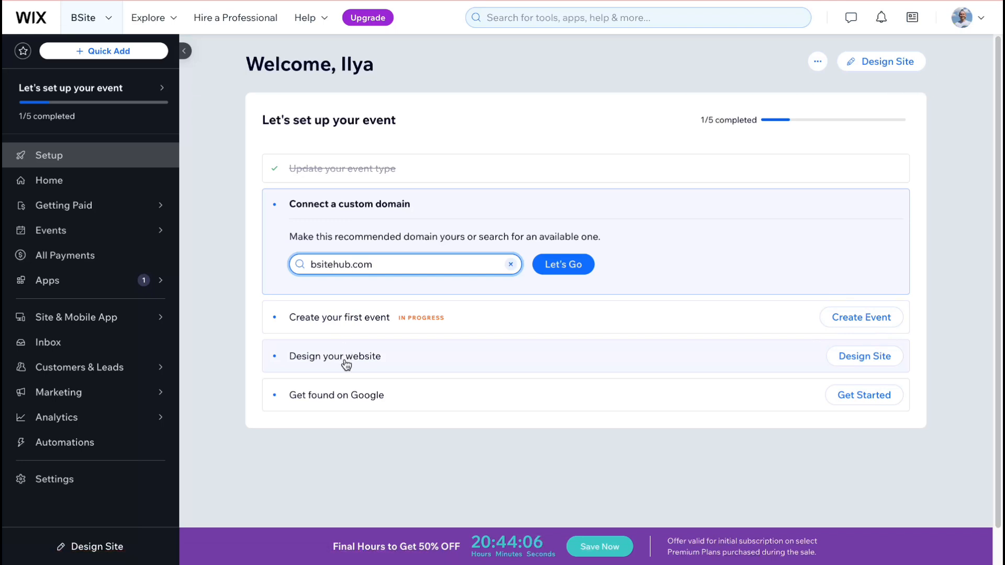
# Start designing the website from the setup checklist and browse the first page of Events website templates.
pyautogui.click(865, 356)
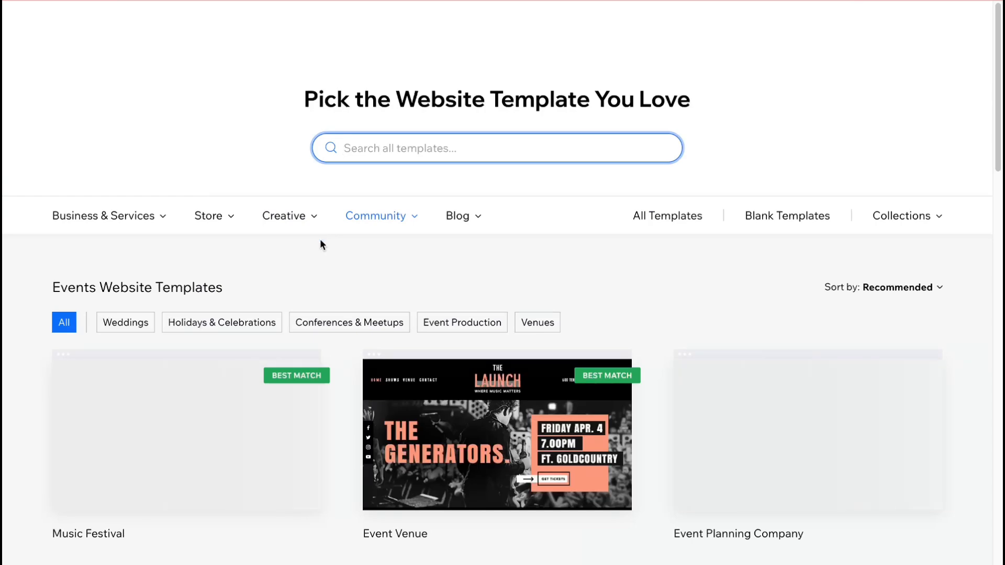
pyautogui.scroll(-5, 336, 267)
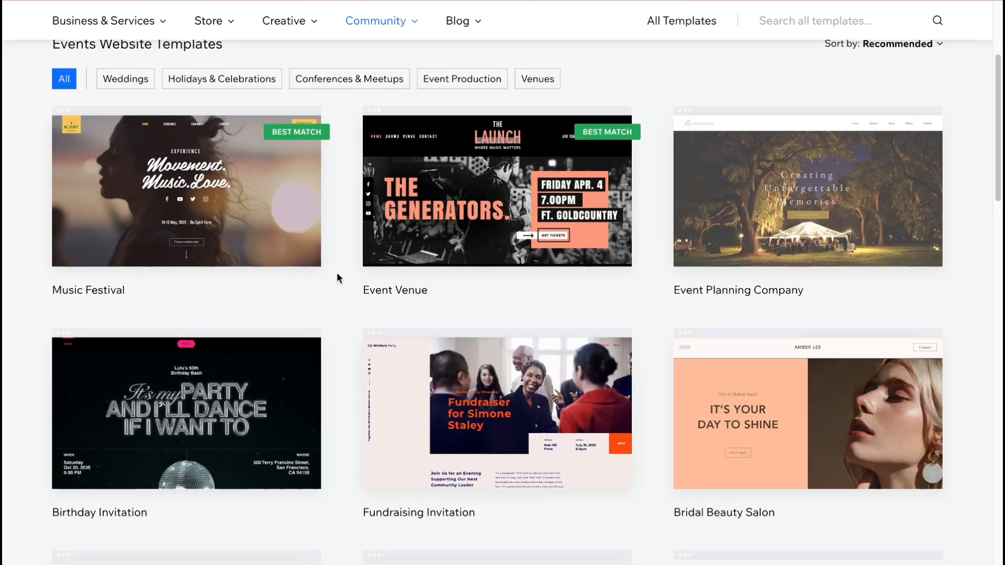
pyautogui.scroll(-3, 337, 276)
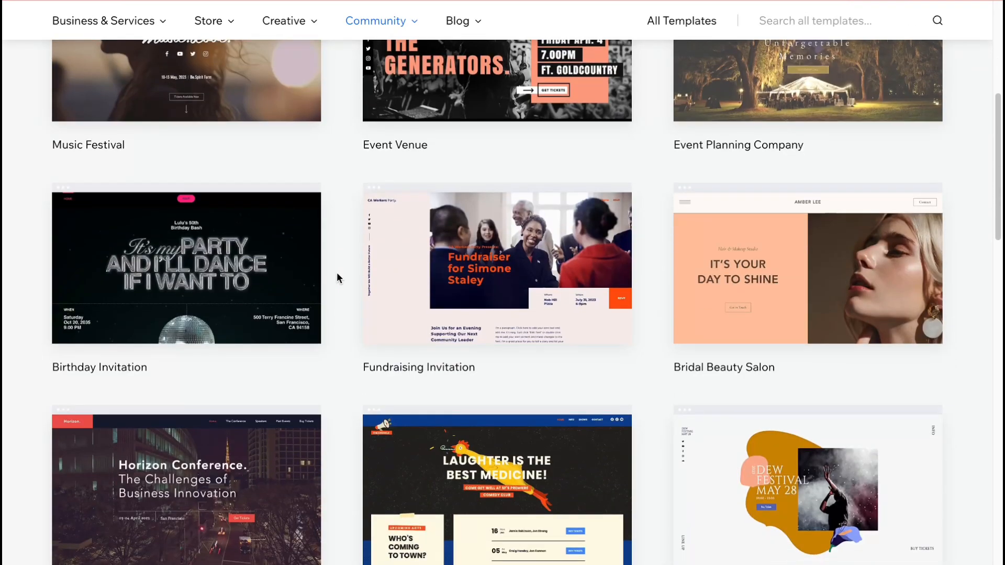
pyautogui.scroll(-6, 337, 276)
pyautogui.scroll(-7, 337, 276)
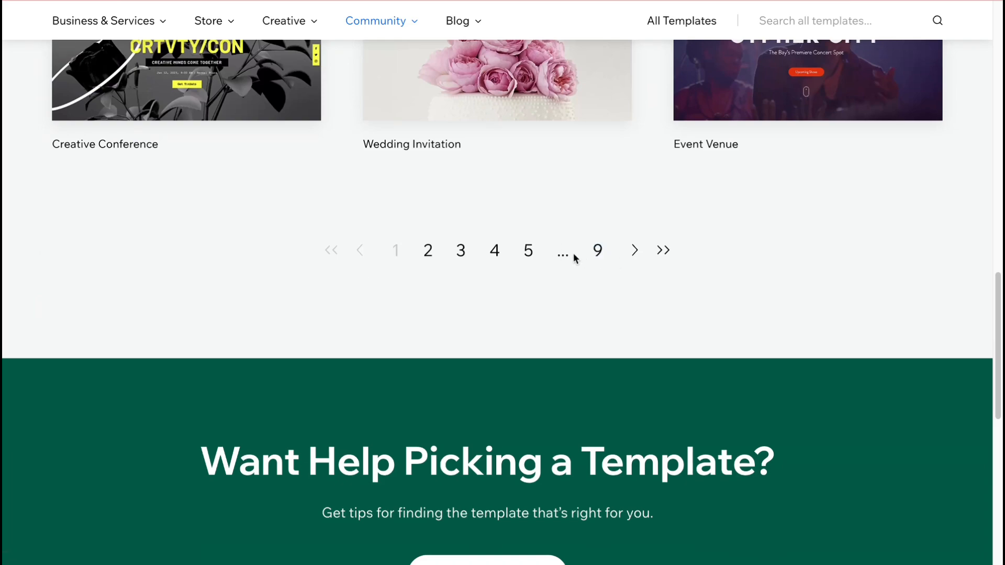
pyautogui.scroll(15, 567, 276)
pyautogui.scroll(5, 567, 281)
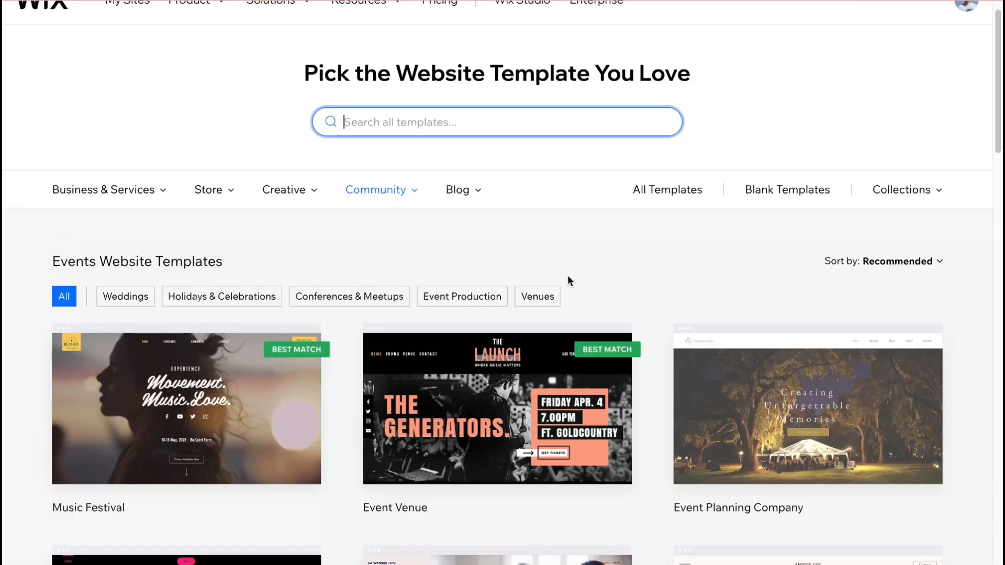
pyautogui.scroll(-3, 567, 281)
pyautogui.moveTo(549, 274)
pyautogui.scroll(-10, 562, 278)
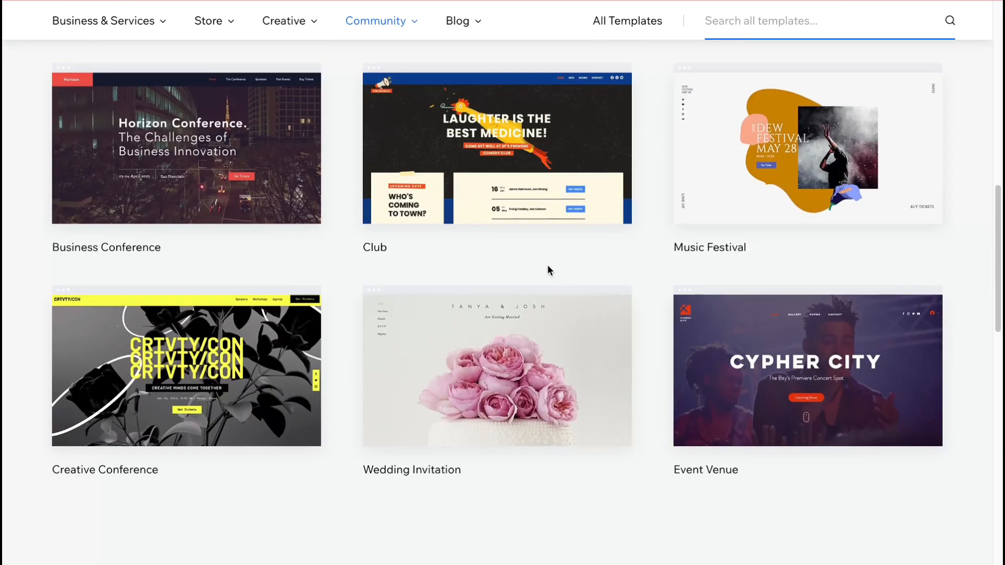
pyautogui.scroll(-3, 476, 293)
# Go to page 2 of the Events templates and look through the designs for Tech Conference.
pyautogui.click(430, 438)
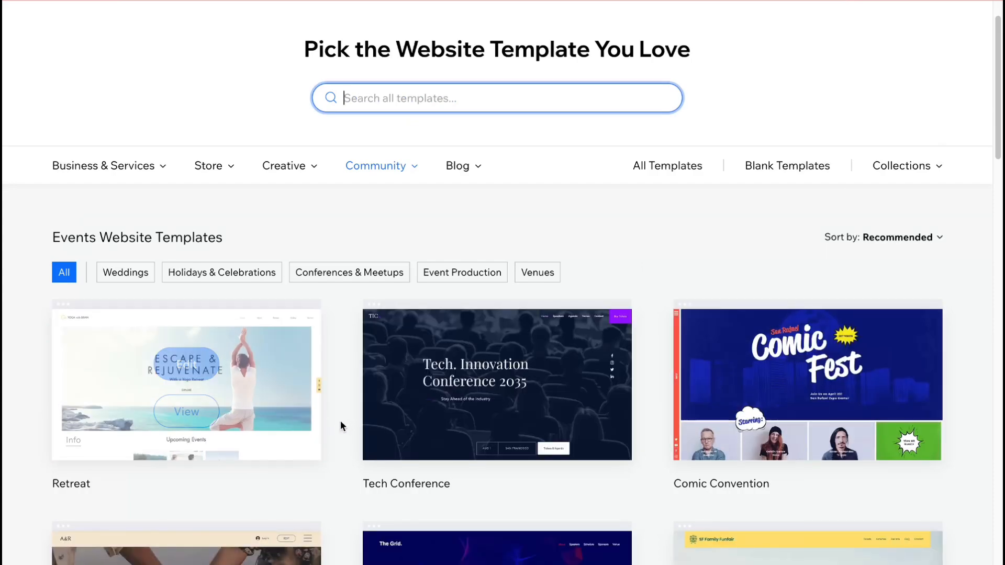
pyautogui.scroll(-2, 341, 421)
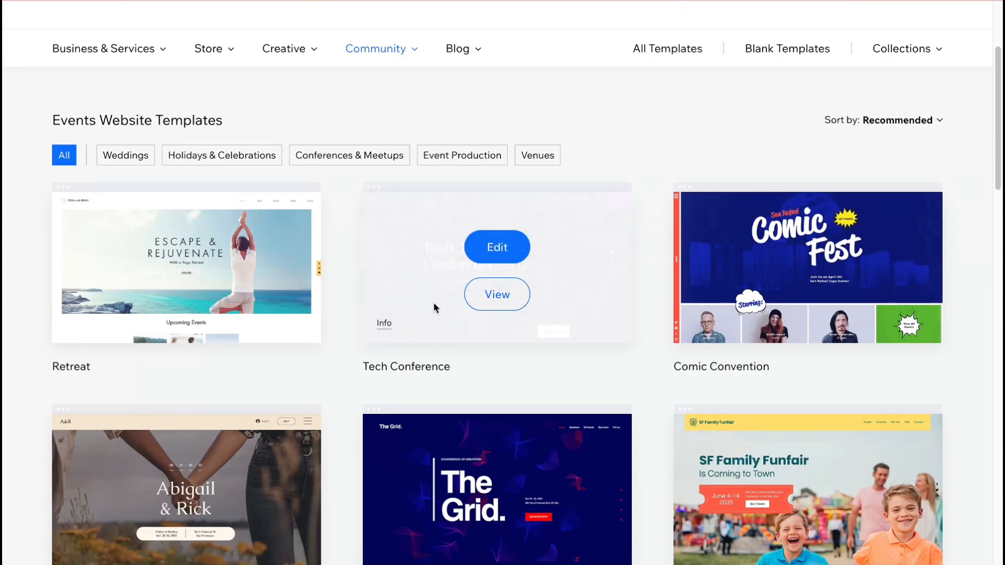
pyautogui.scroll(-3, 431, 303)
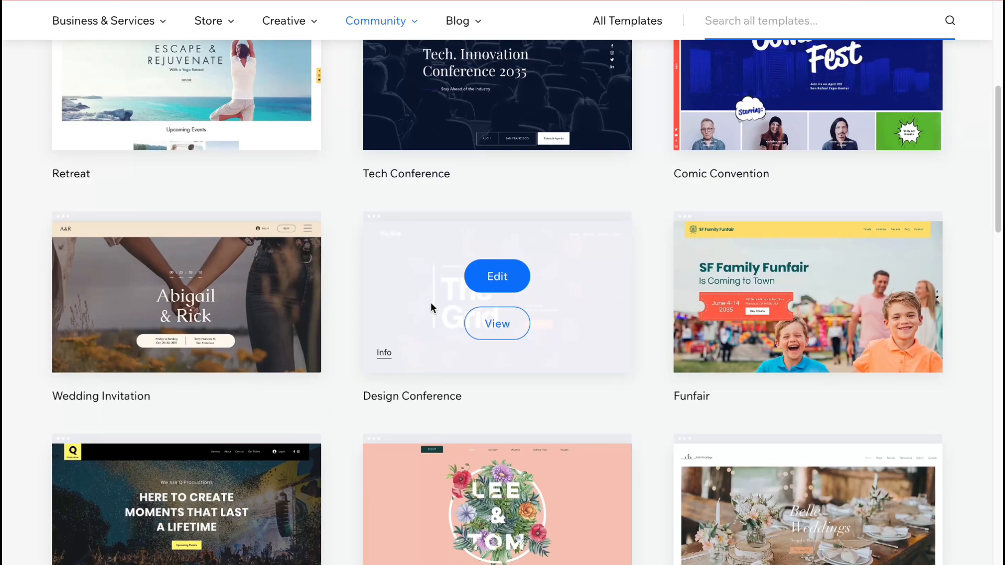
pyautogui.scroll(3, 441, 309)
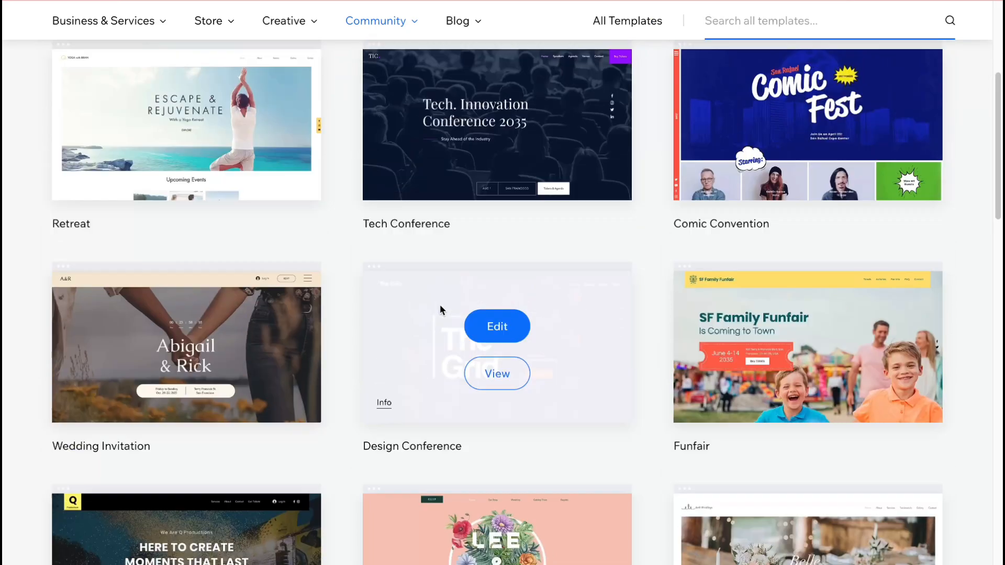
pyautogui.moveTo(364, 281); pyautogui.dragTo(508, 305)
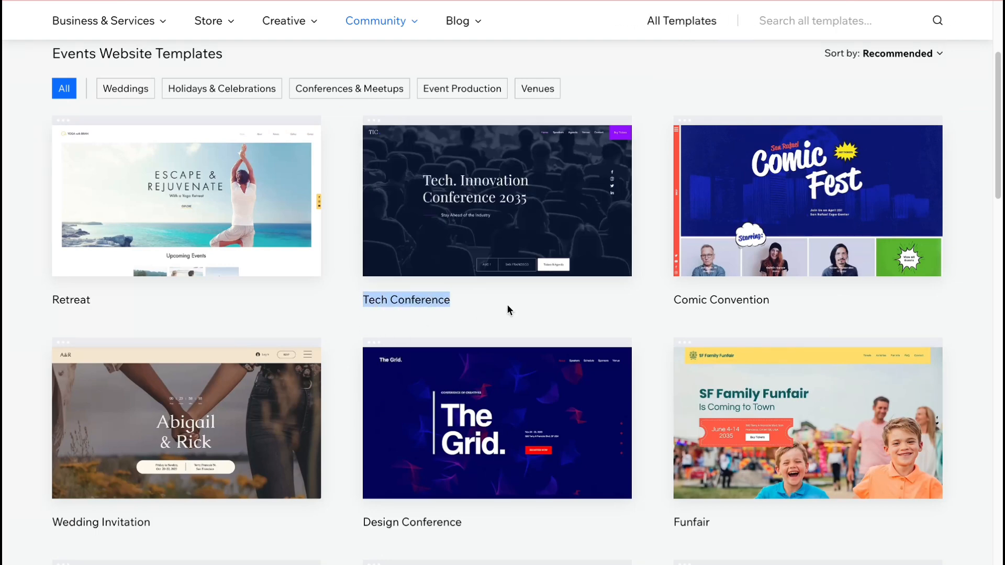
pyautogui.click(505, 305)
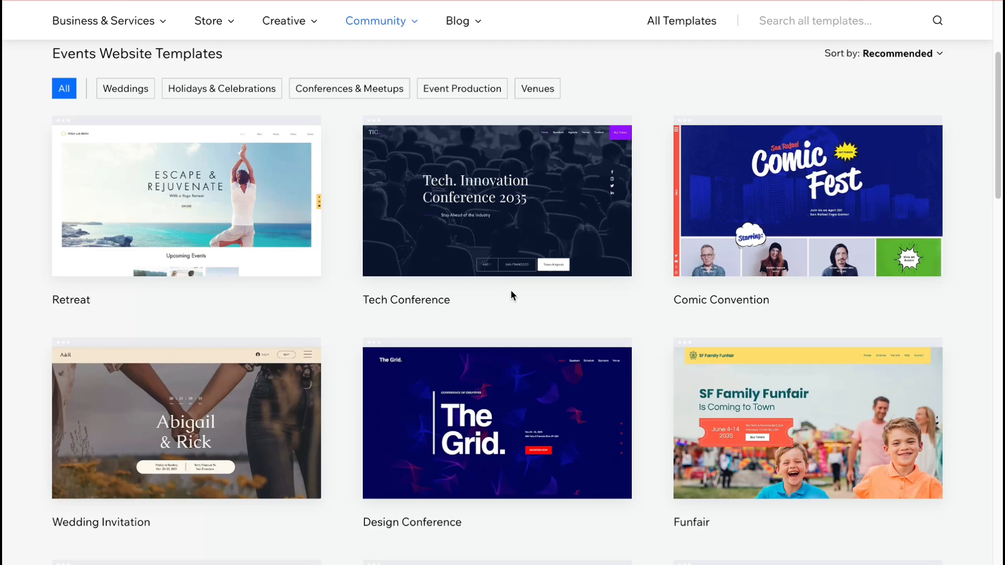
# Preview the Tech Conference template and examine its desktop home page, including the speakers, agenda and venue sections.
pyautogui.moveTo(496, 229)
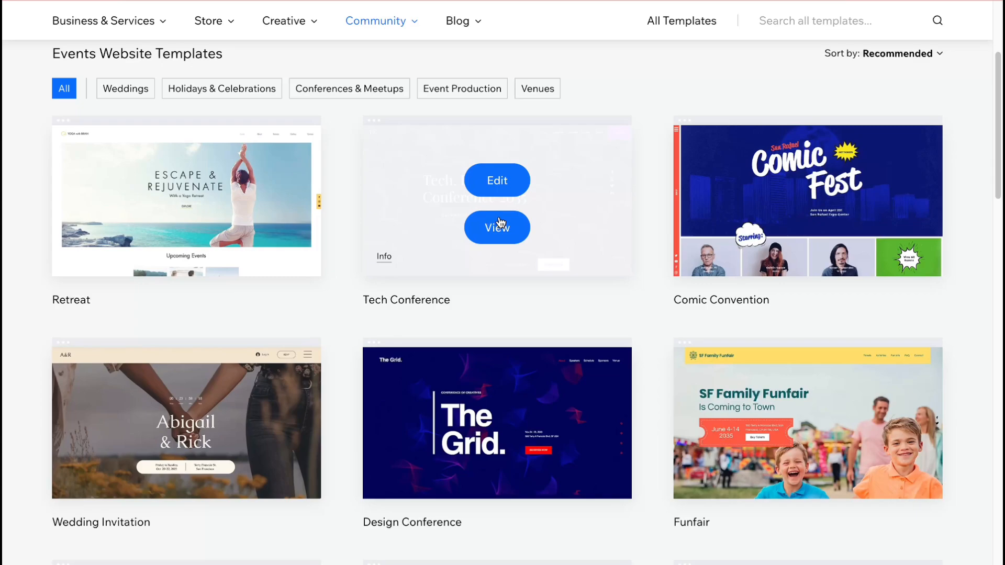
pyautogui.click(517, 230)
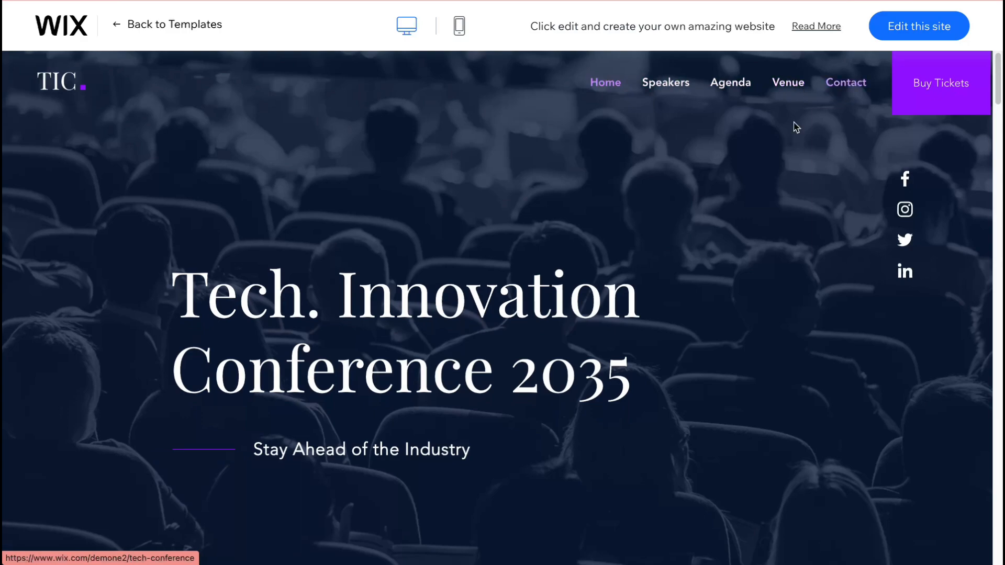
pyautogui.scroll(-10, 563, 299)
pyautogui.scroll(-15, 540, 298)
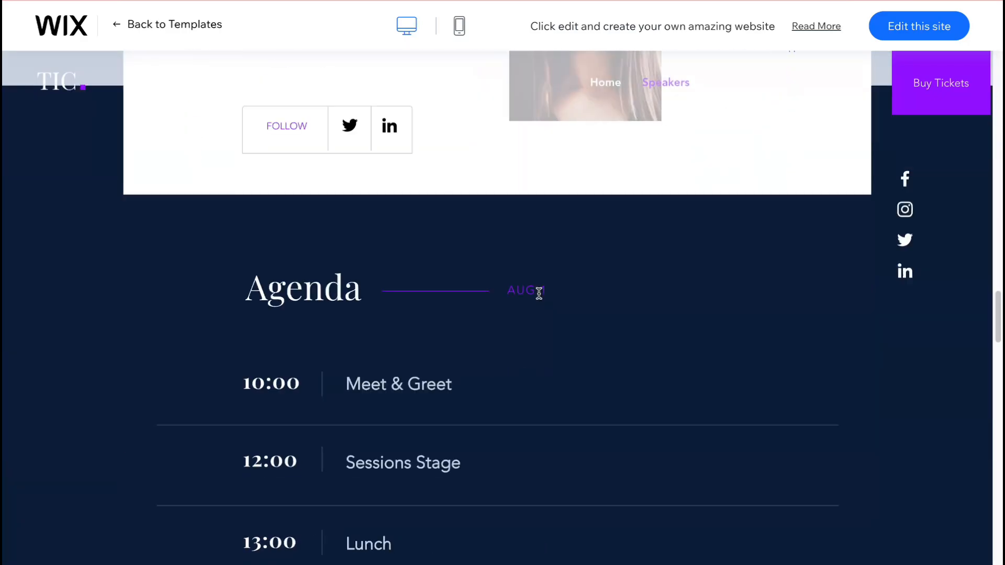
pyautogui.scroll(15, 539, 292)
pyautogui.scroll(-10, 539, 294)
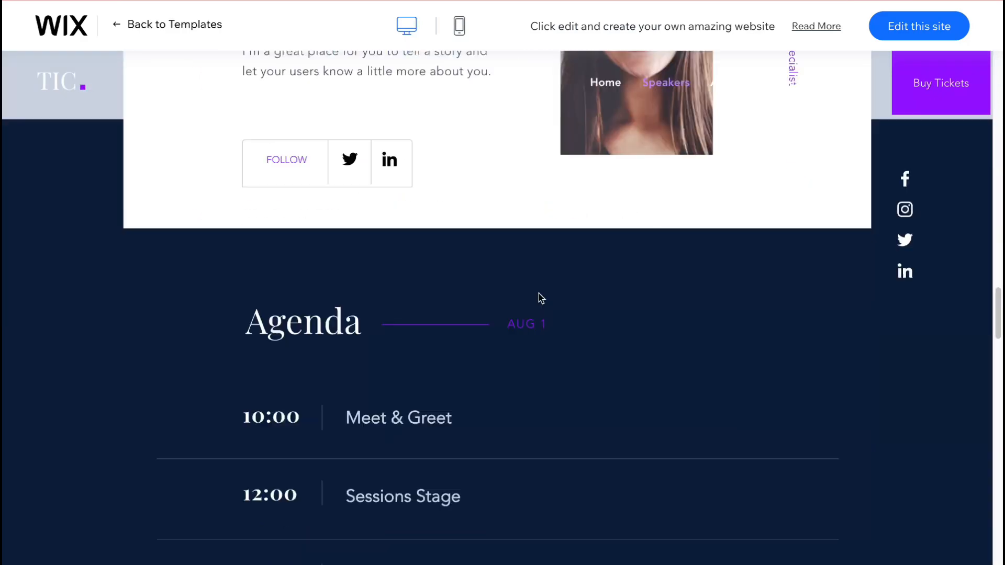
pyautogui.scroll(-1, 500, 325)
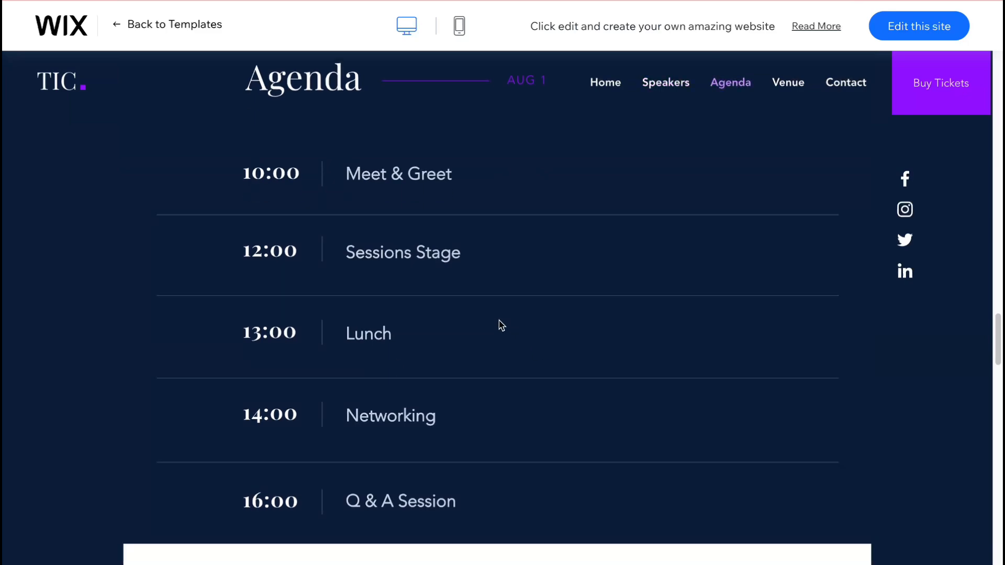
pyautogui.scroll(-9, 502, 325)
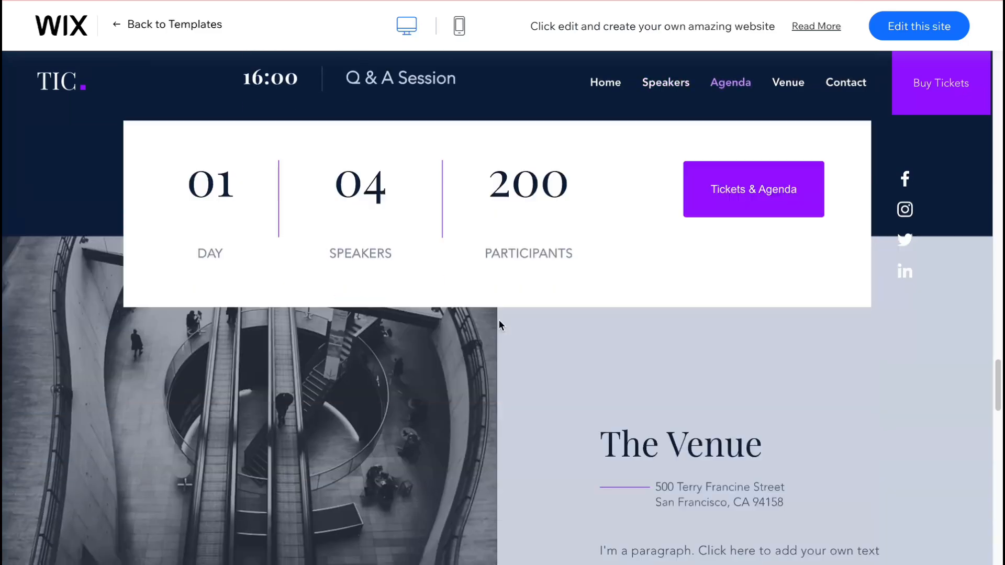
pyautogui.scroll(20, 502, 325)
pyautogui.scroll(18, 498, 320)
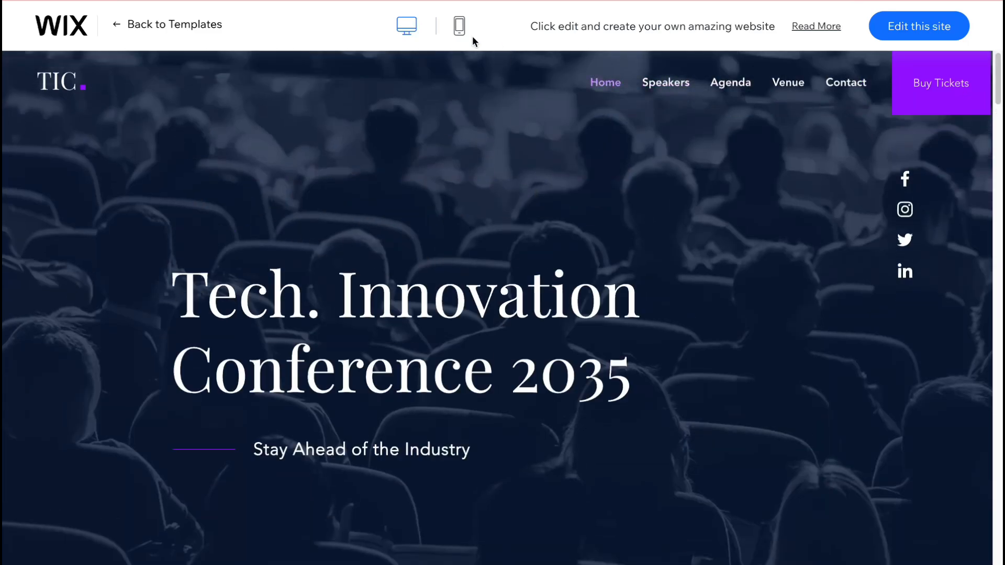
# Switch the Tech Conference preview to the mobile layout and look through its page.
pyautogui.click(461, 29)
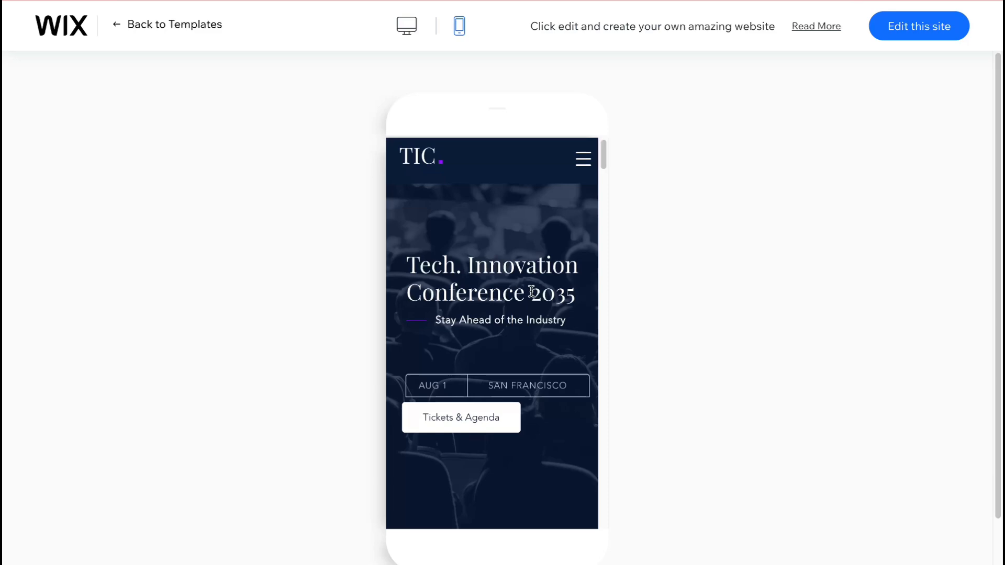
pyautogui.scroll(-5, 532, 288)
pyautogui.scroll(-10, 531, 292)
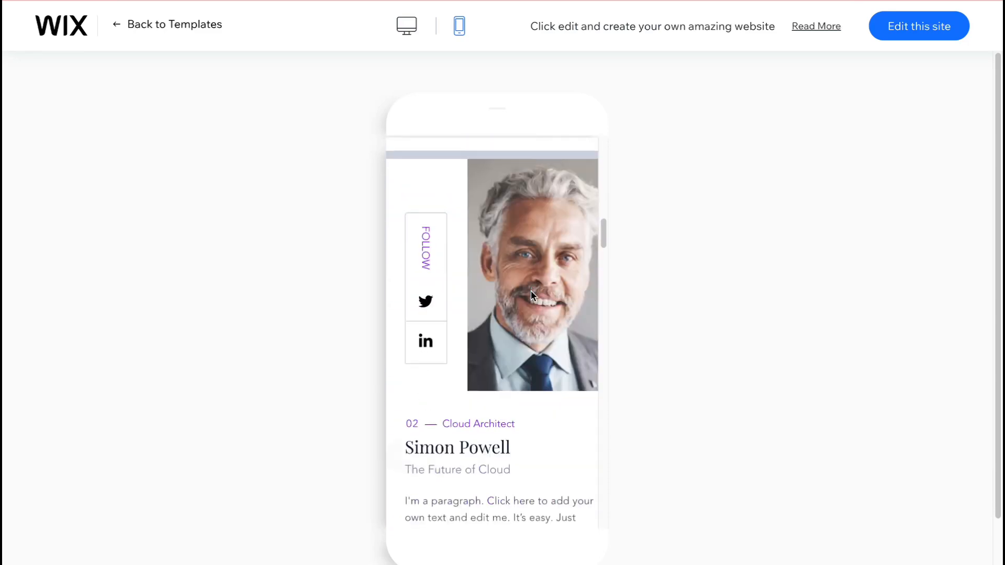
pyautogui.scroll(-2, 531, 291)
pyautogui.scroll(15, 531, 291)
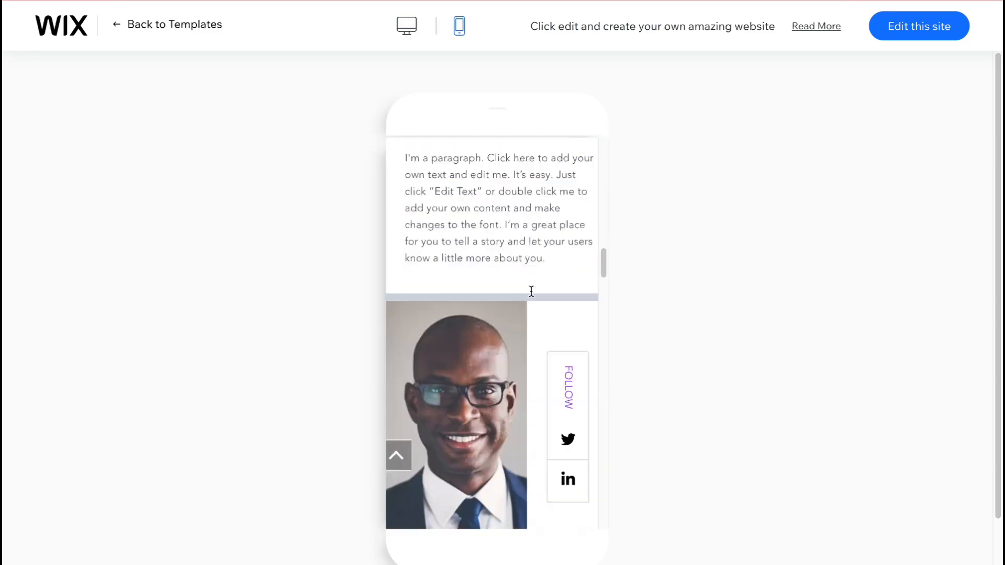
# Open the Tech Conference template for editing and dismiss the offer to enhance its AI content.
pyautogui.click(944, 27)
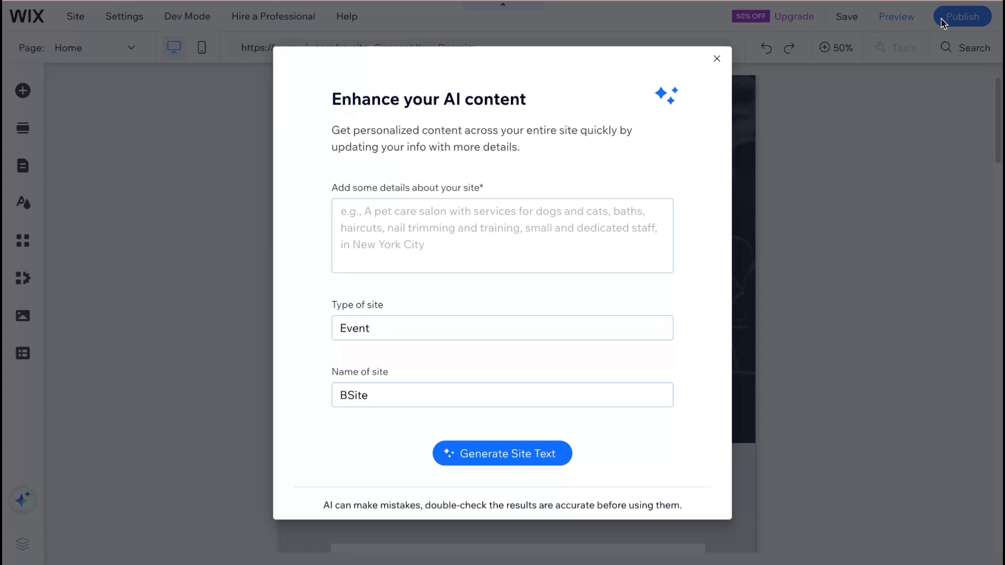
pyautogui.click(717, 59)
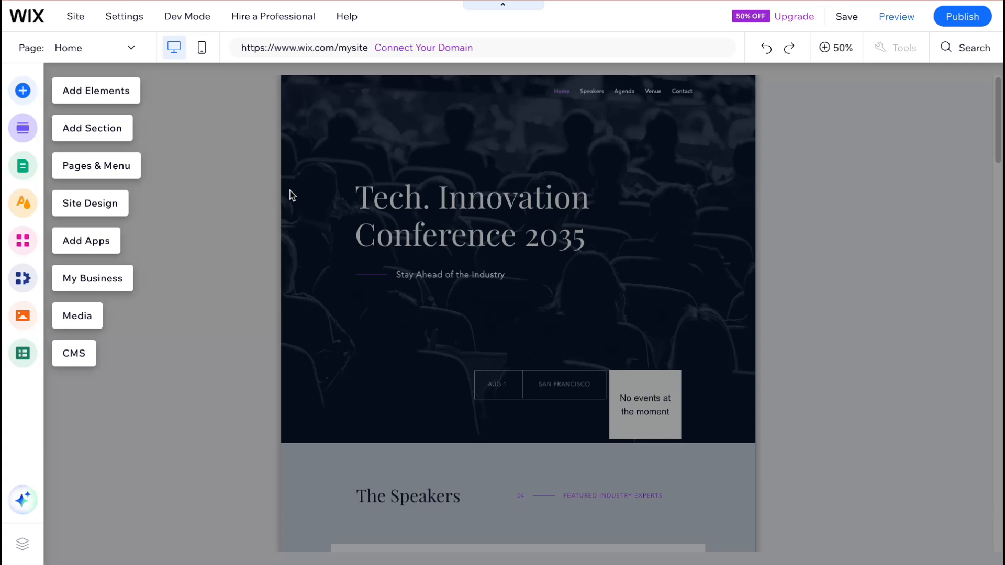
# Open the site's pages and menu list and view the Speakers and Agenda sections on the Home page.
pyautogui.click(23, 172)
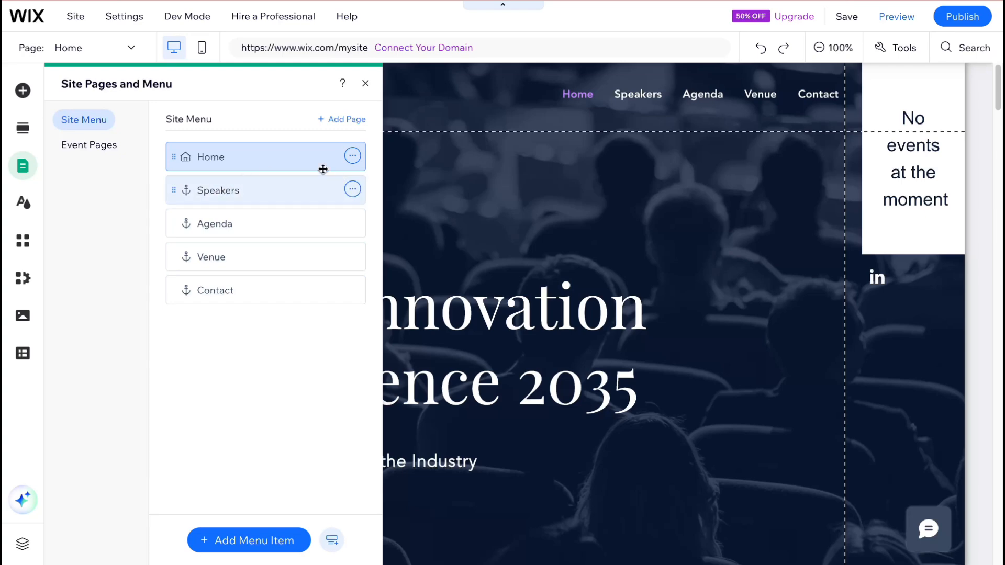
pyautogui.click(209, 187)
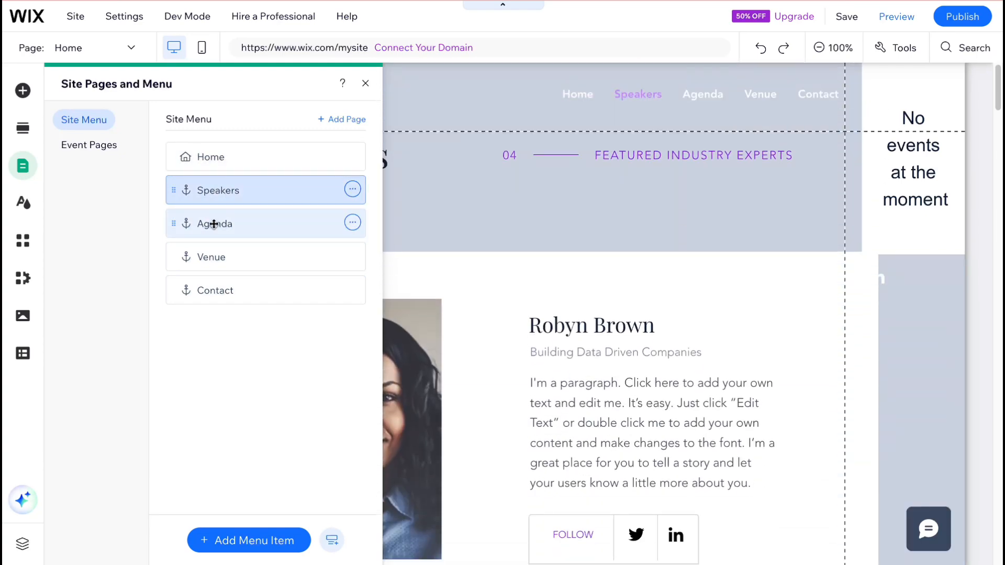
pyautogui.click(213, 224)
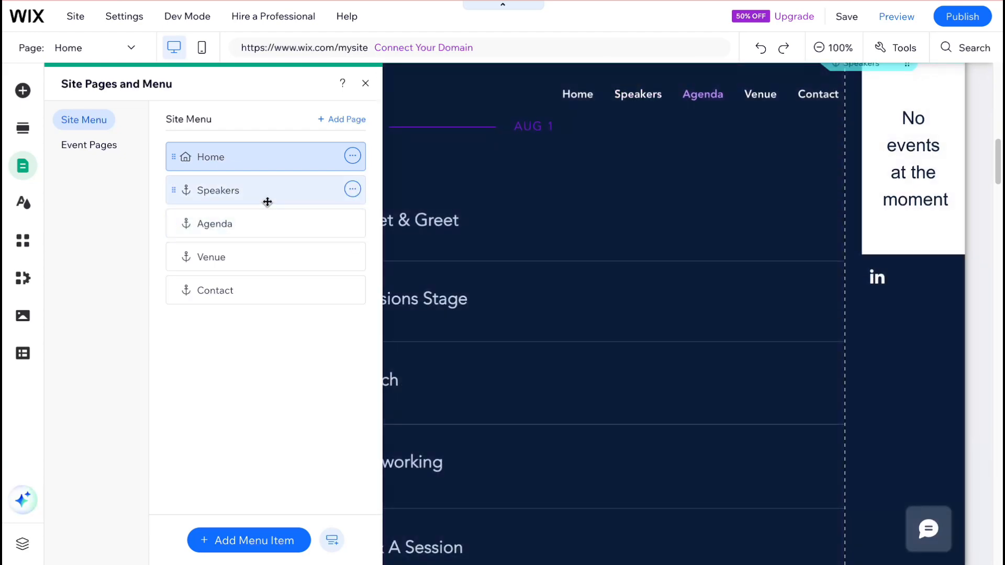
# Examine the ready-made page layouts that can be added and the options of the Agenda menu item, without changing anything.
pyautogui.click(346, 119)
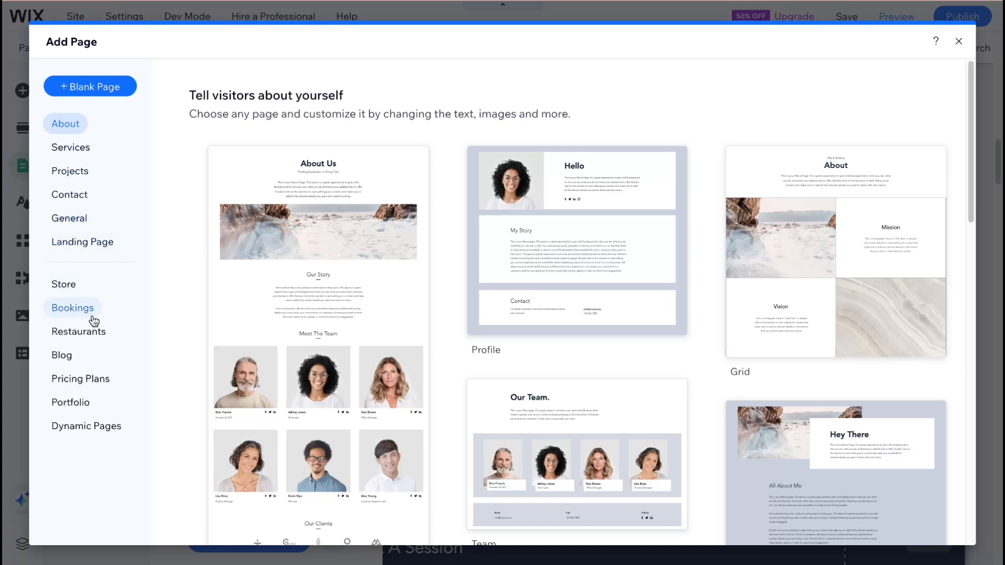
pyautogui.click(959, 41)
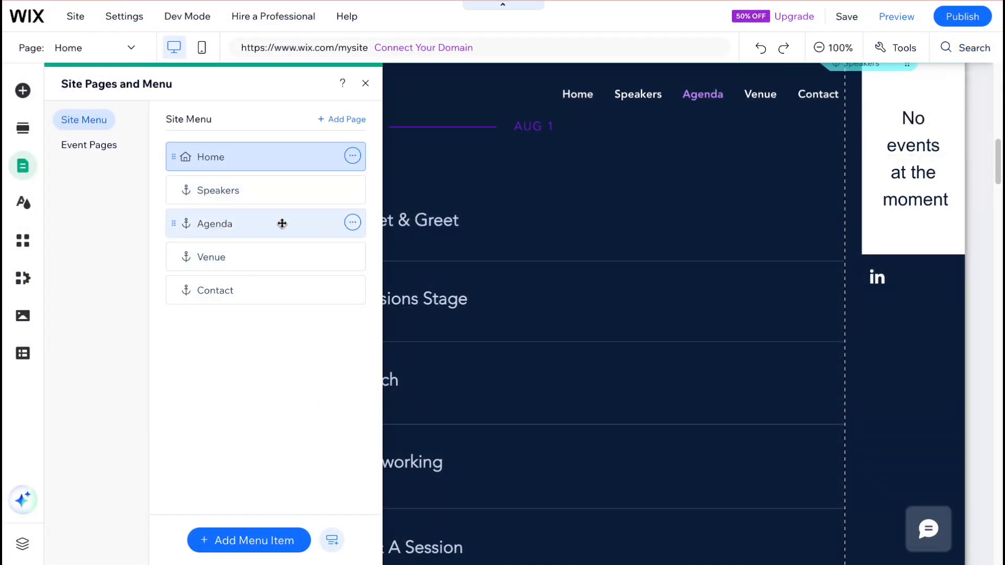
pyautogui.click(353, 225)
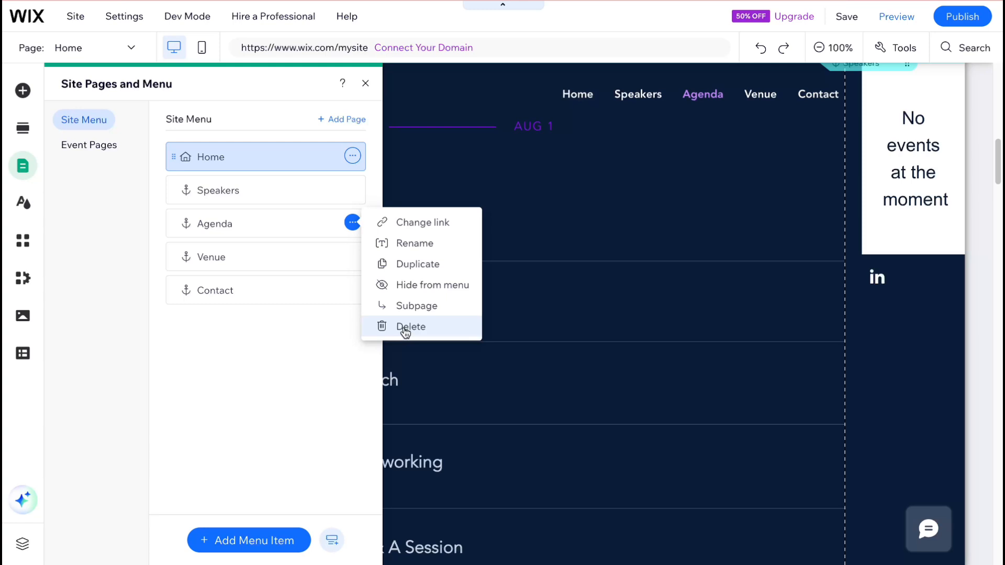
pyautogui.click(307, 356)
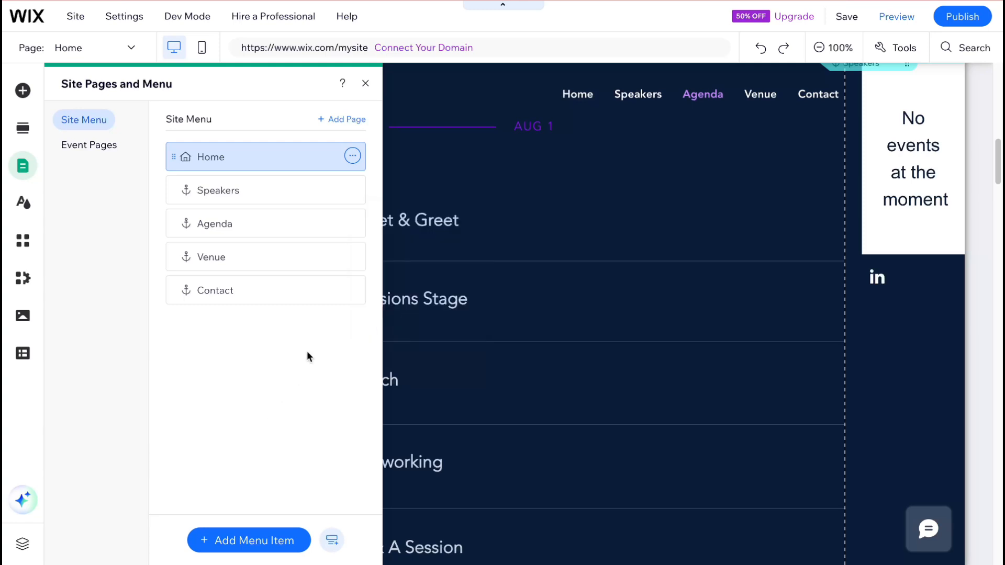
pyautogui.click(366, 85)
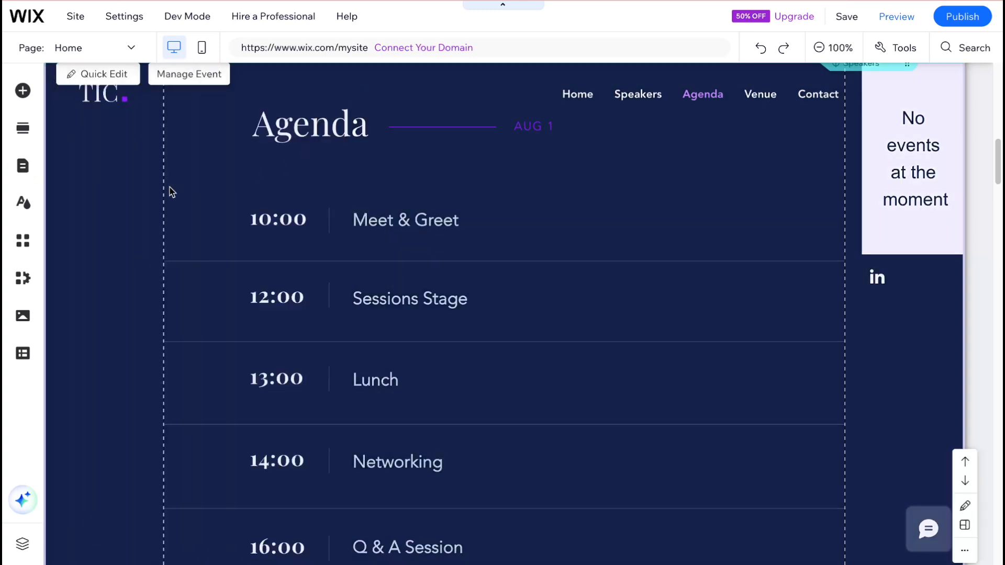
# Add the Welcome section with the sand-dune background and white text box directly below the Home page header.
pyautogui.click(23, 129)
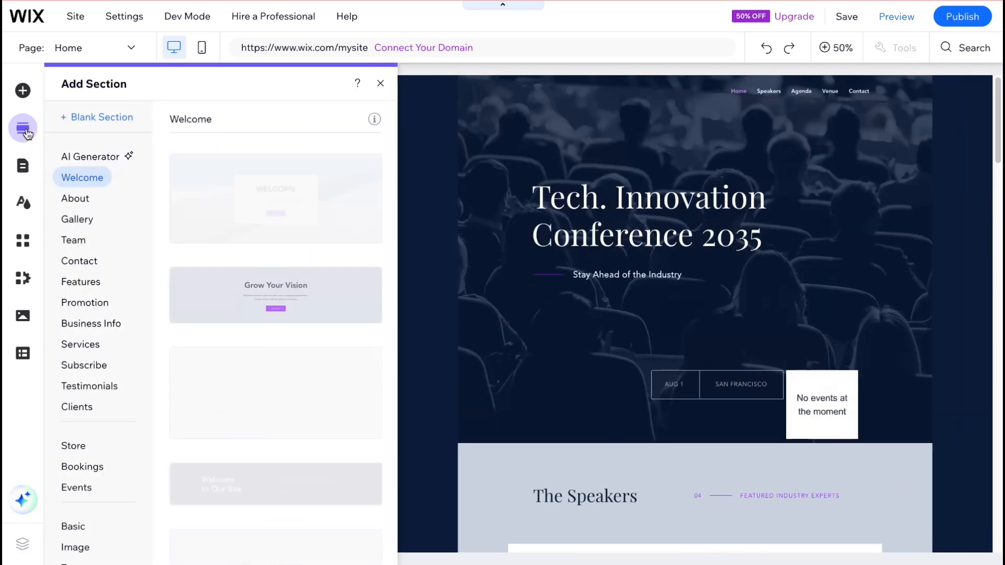
pyautogui.scroll(-1, 631, 399)
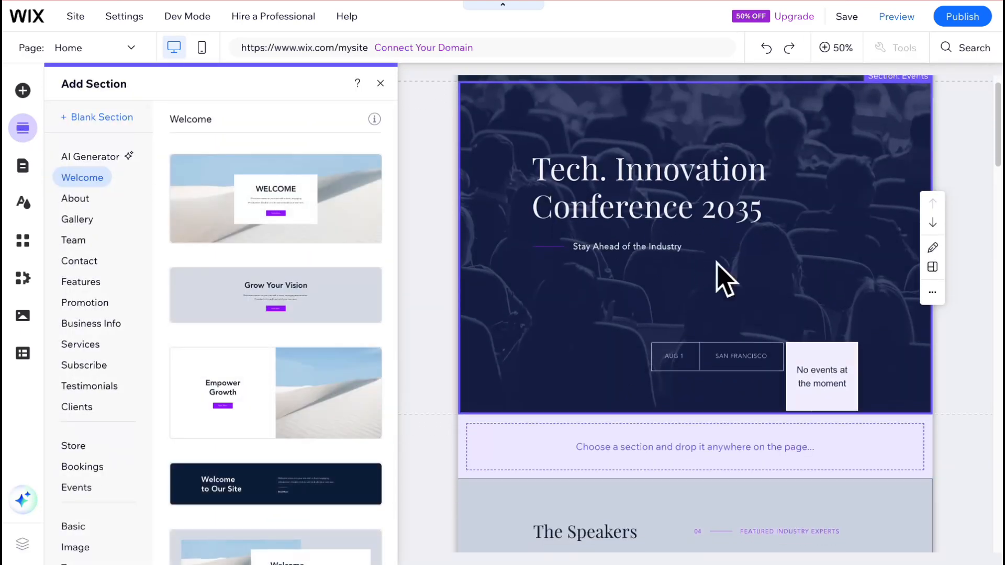
pyautogui.scroll(-5, 743, 298)
pyautogui.scroll(-20, 683, 309)
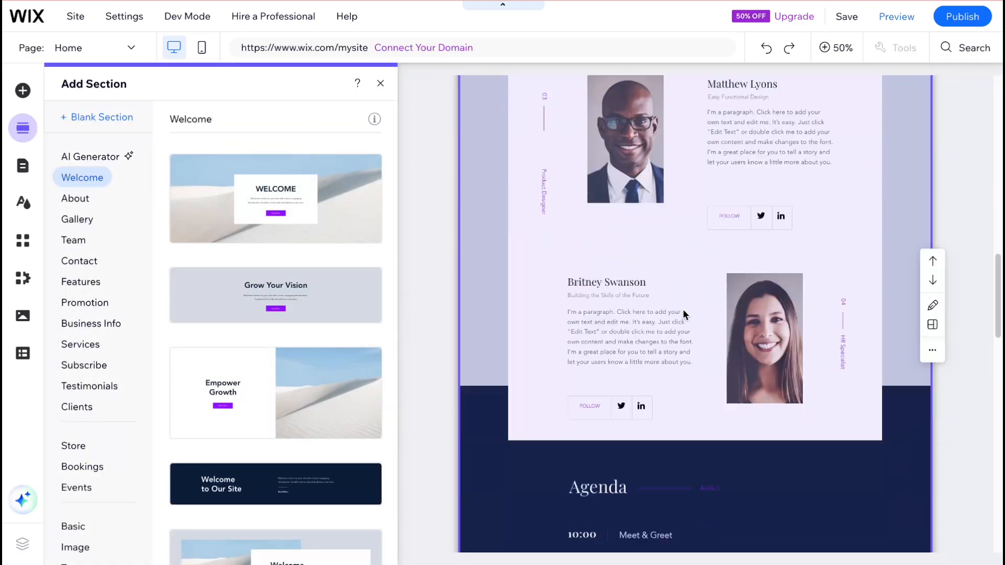
pyautogui.scroll(-6, 703, 298)
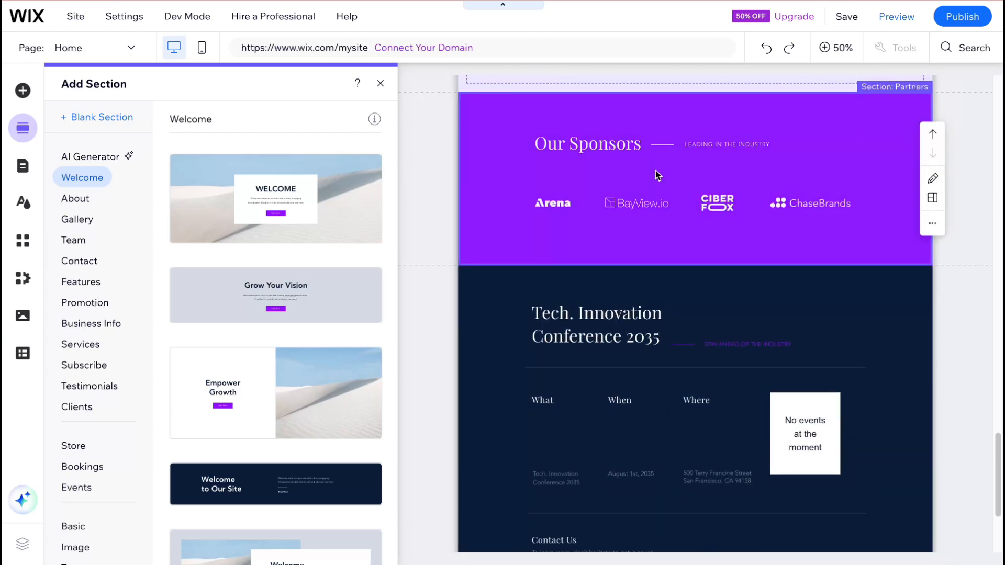
pyautogui.scroll(20, 642, 394)
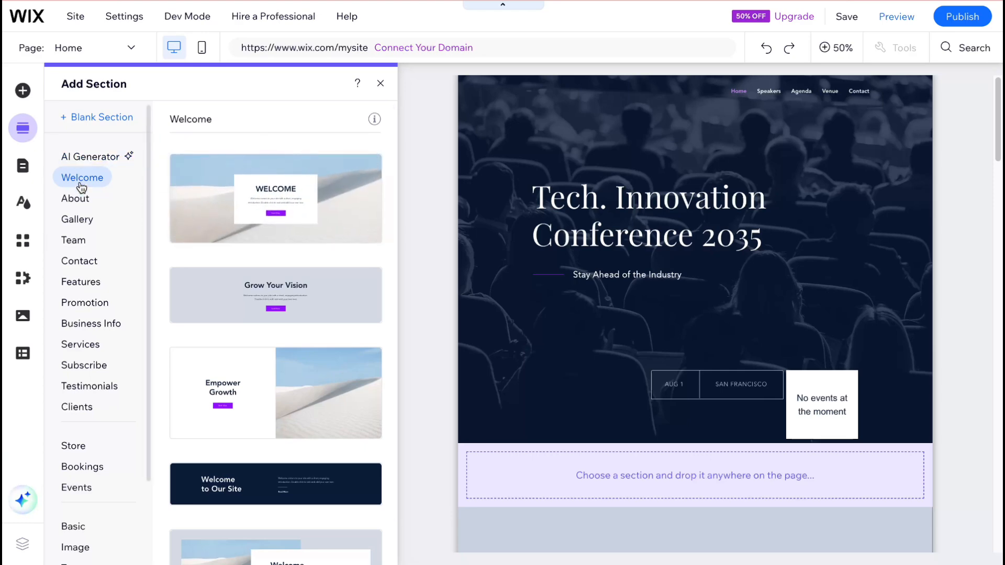
pyautogui.moveTo(312, 204); pyautogui.dragTo(695, 163)
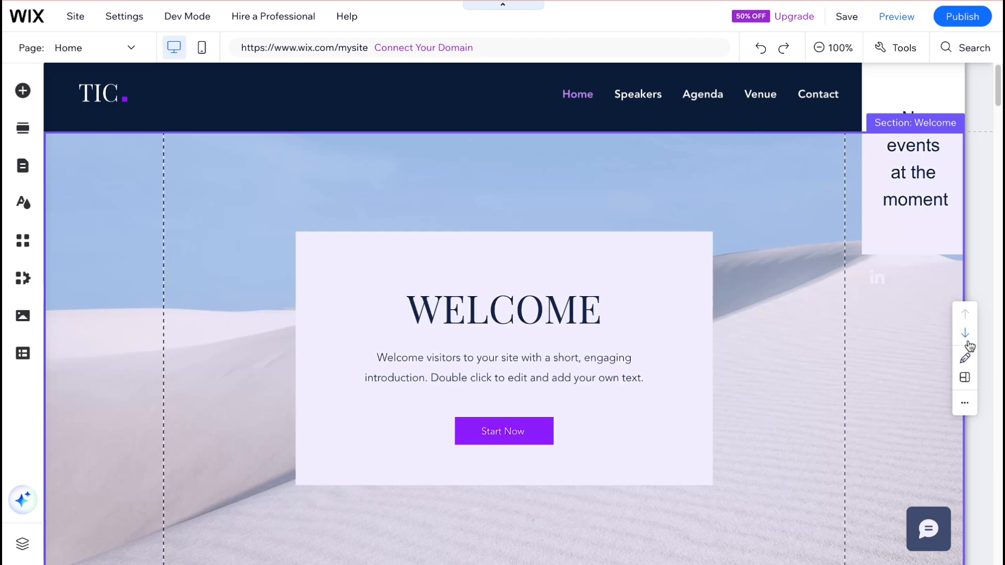
# Look through the additional options available for the new Welcome section, leaving them unchanged.
pyautogui.click(966, 335)
pyautogui.click(966, 403)
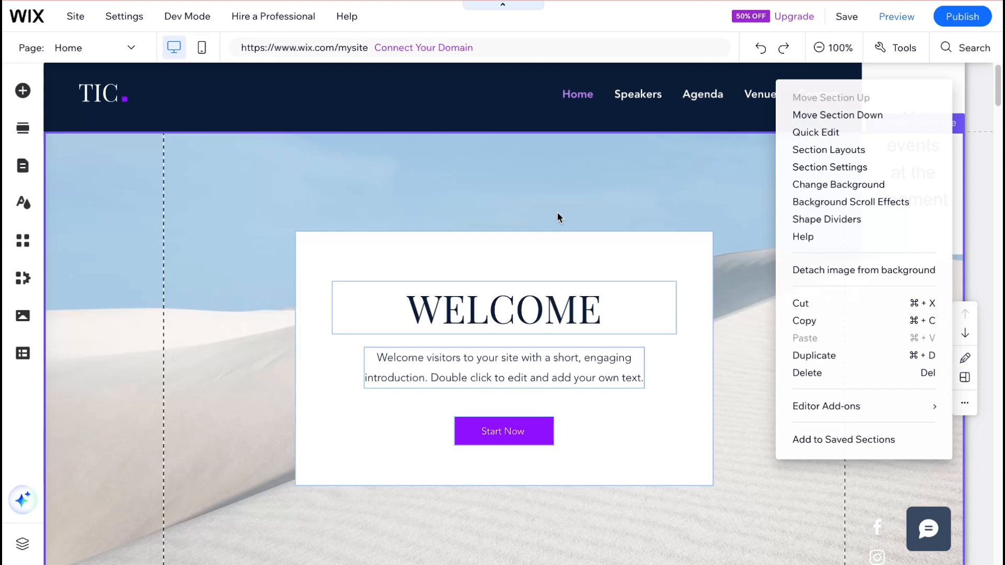
pyautogui.click(556, 198)
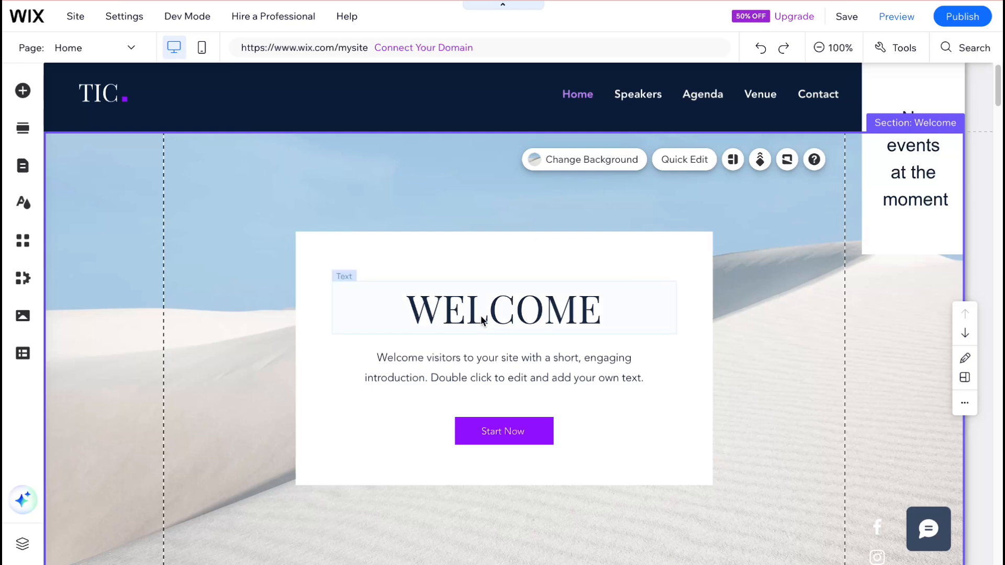
# Shift the WELCOME heading and the Start Now button slightly to the left inside the white box.
pyautogui.scroll(-1, 480, 315)
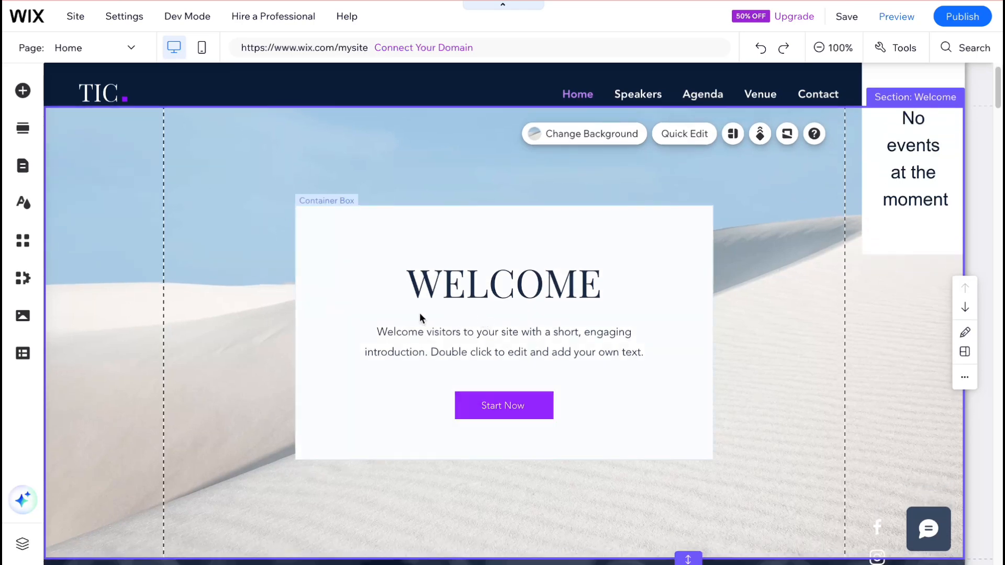
pyautogui.moveTo(520, 286)
pyautogui.mouseDown()
pyautogui.moveTo(479, 281)
pyautogui.moveTo(510, 286)
pyautogui.mouseUp()
pyautogui.moveTo(493, 399); pyautogui.dragTo(495, 403)
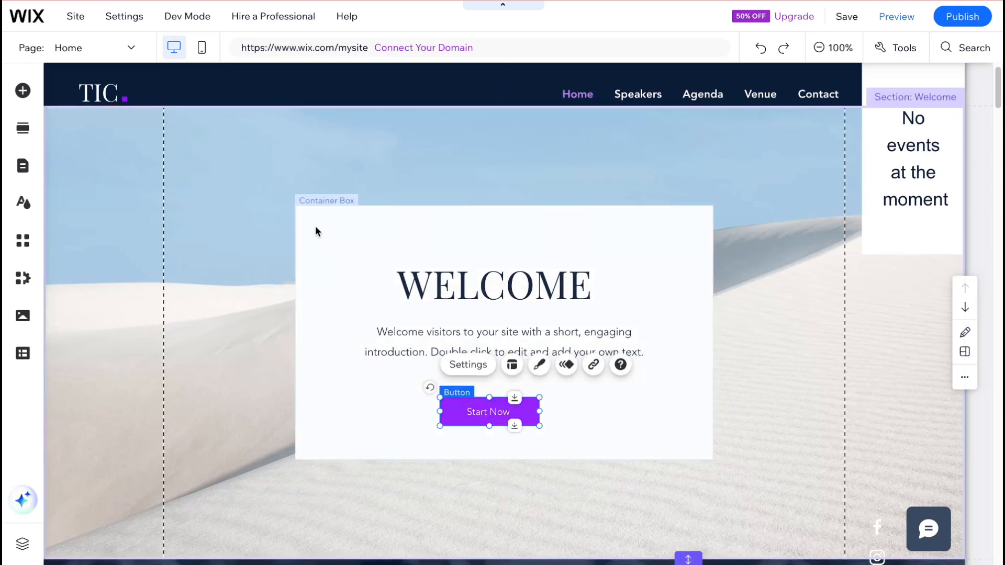
# Move the white container box with its contents slightly right and up within the Welcome section.
pyautogui.moveTo(314, 226); pyautogui.dragTo(324, 251)
pyautogui.scroll(-4, 319, 251)
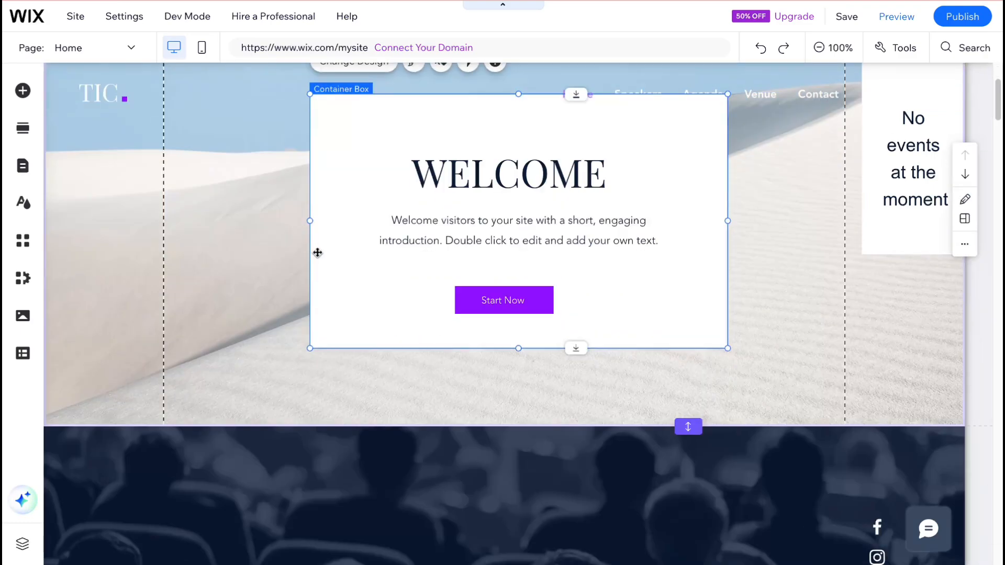
pyautogui.scroll(1, 385, 168)
pyautogui.moveTo(376, 190); pyautogui.dragTo(362, 146)
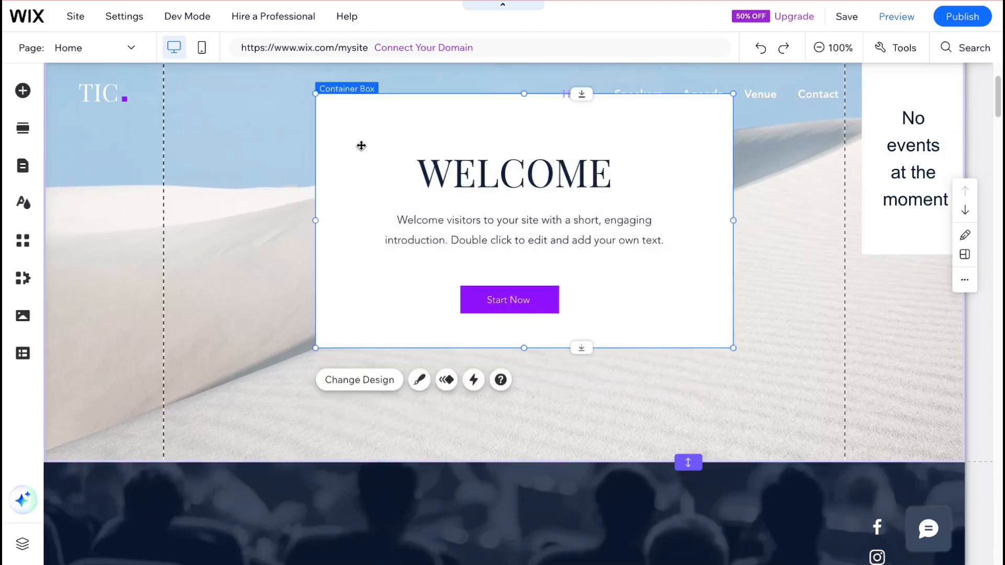
pyautogui.scroll(4, 362, 147)
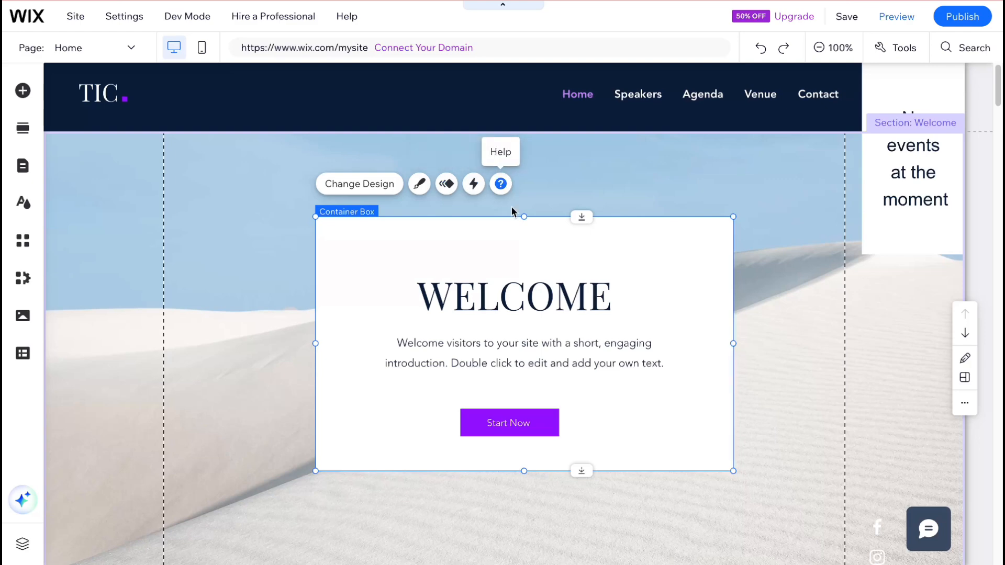
# Reposition the WELCOME heading slightly right and up so it is centred across the white box.
pyautogui.click(525, 303)
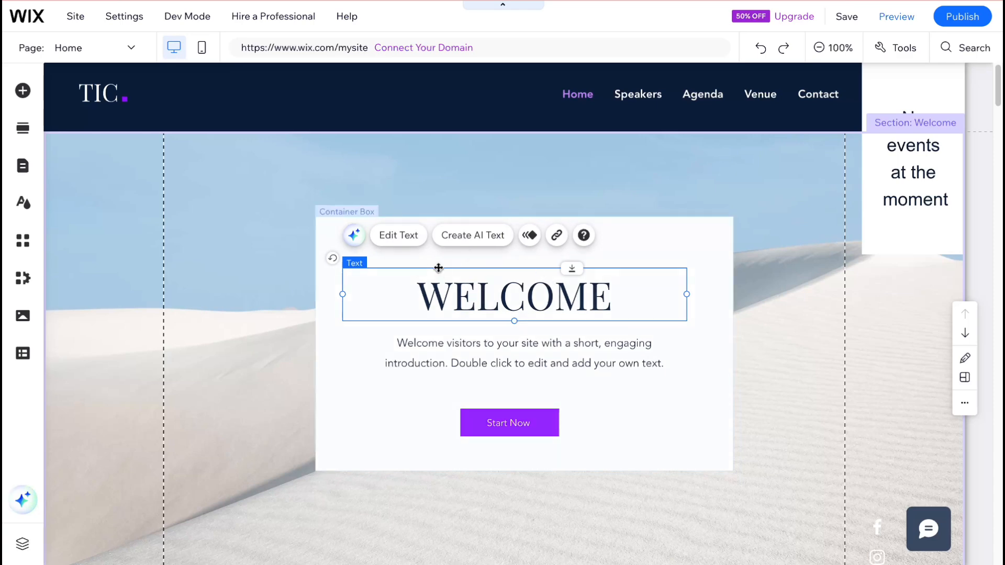
pyautogui.moveTo(482, 296)
pyautogui.mouseDown()
pyautogui.moveTo(487, 281)
pyautogui.moveTo(478, 283)
pyautogui.moveTo(492, 285)
pyautogui.mouseUp()
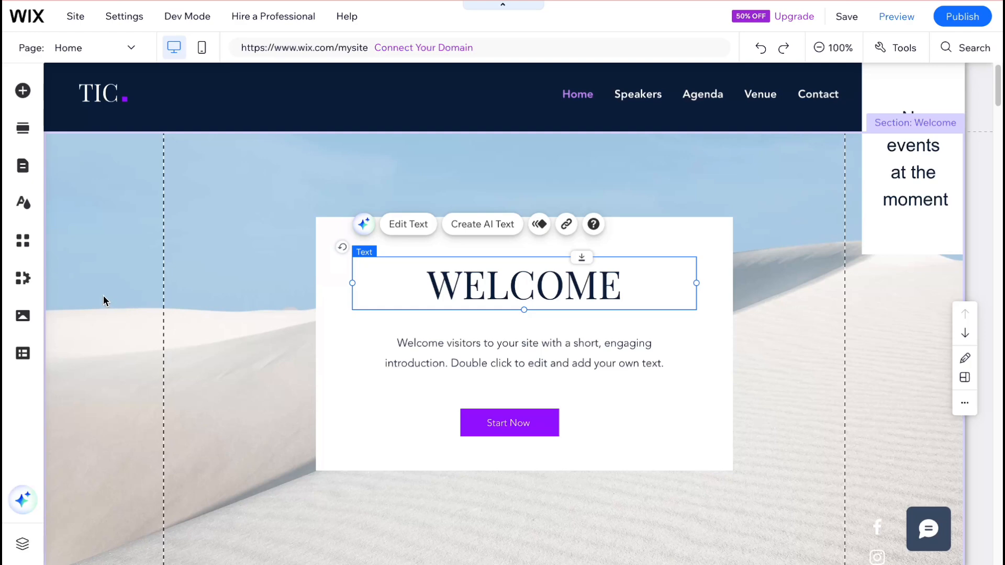
pyautogui.click(273, 158)
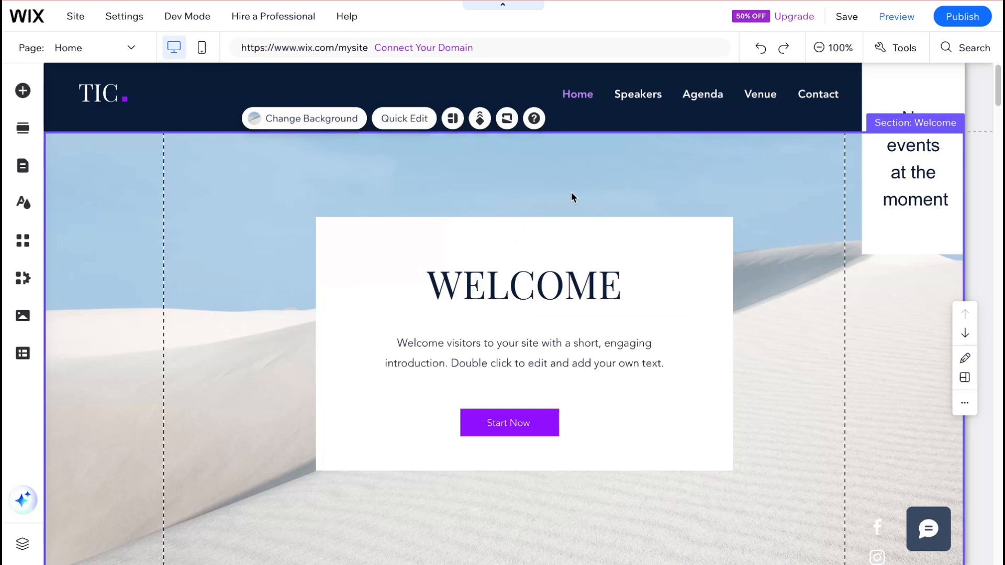
# Start publishing and save the site with the free Wix.com domain ending in bsite-1.
pyautogui.click(963, 17)
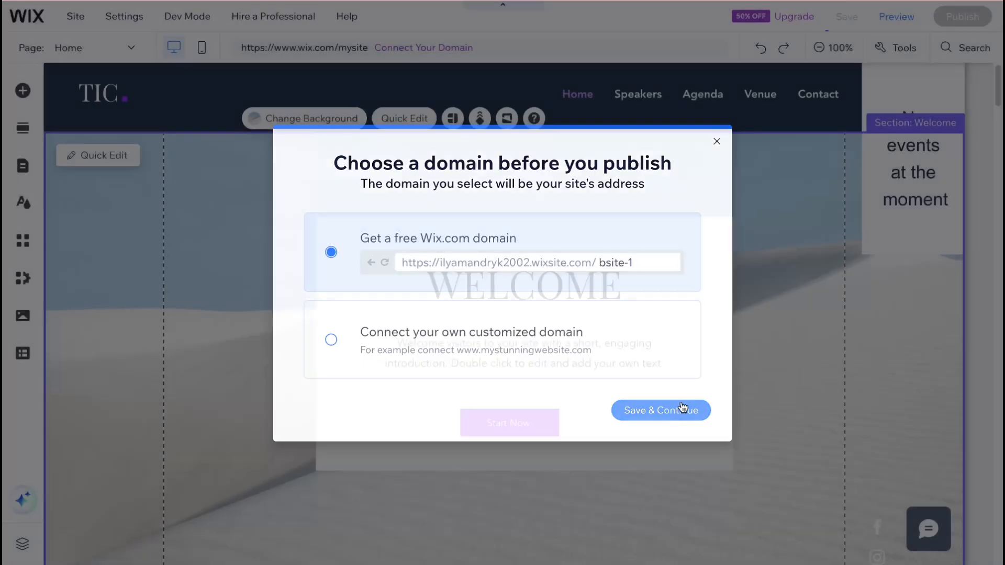
pyautogui.click(682, 409)
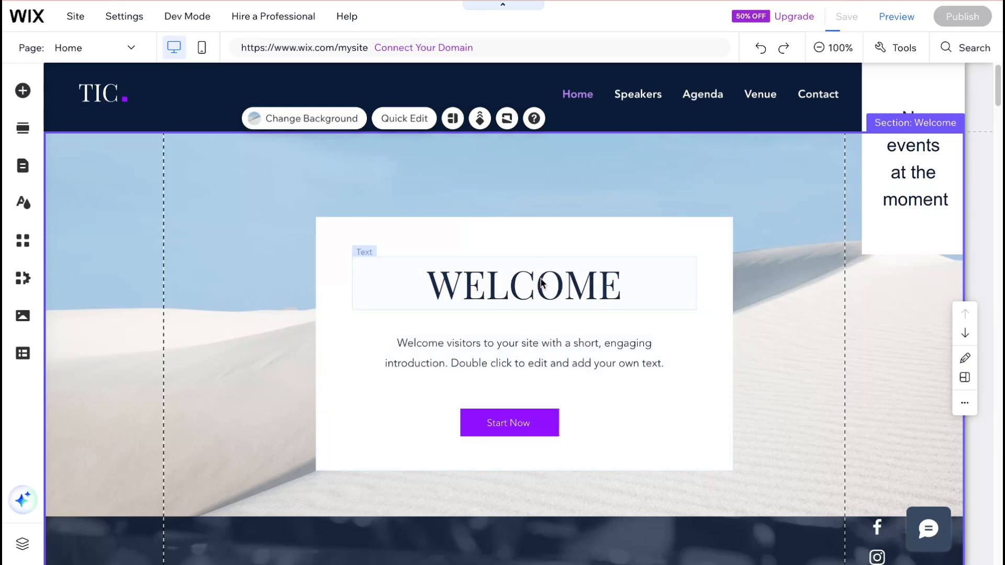
pyautogui.hotkey('ctrl', 's')
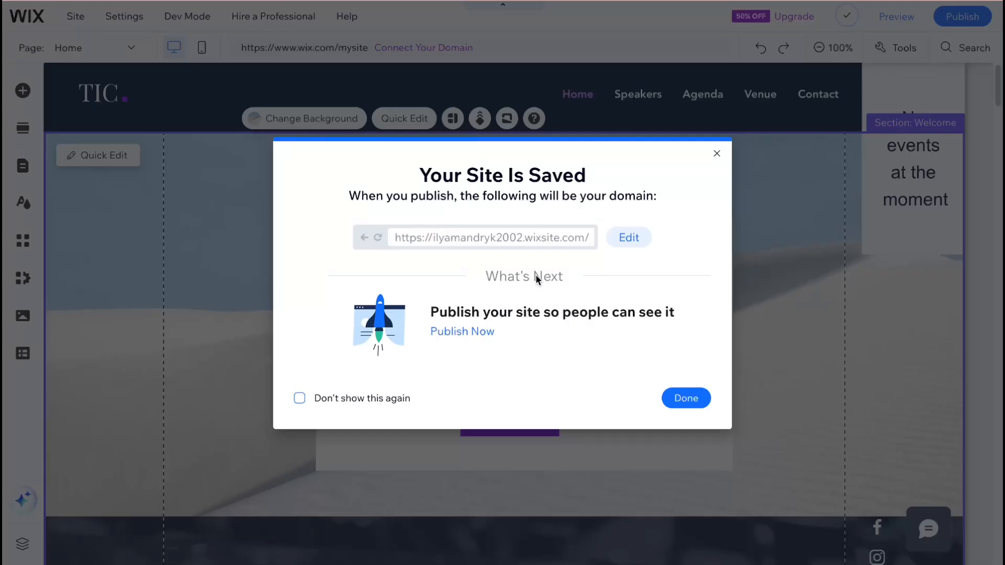